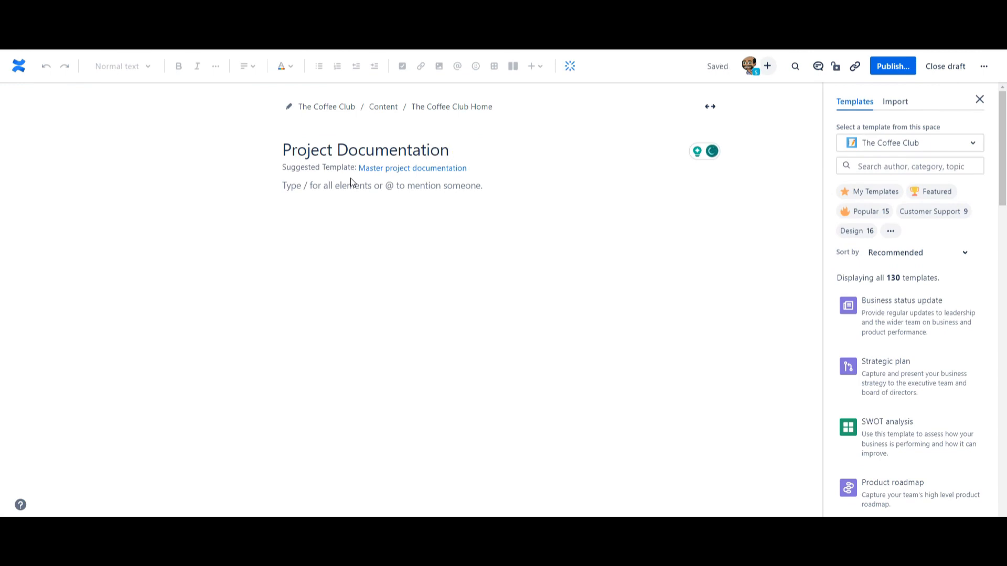
Start a bulleted list in the page body with the item "Requirements document: link".
click(352, 180)
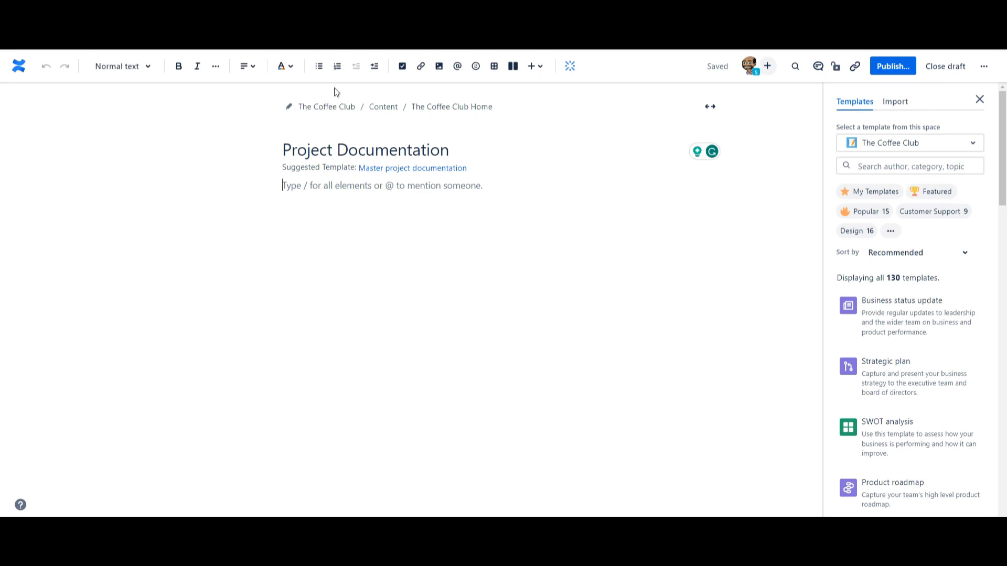
click(319, 66)
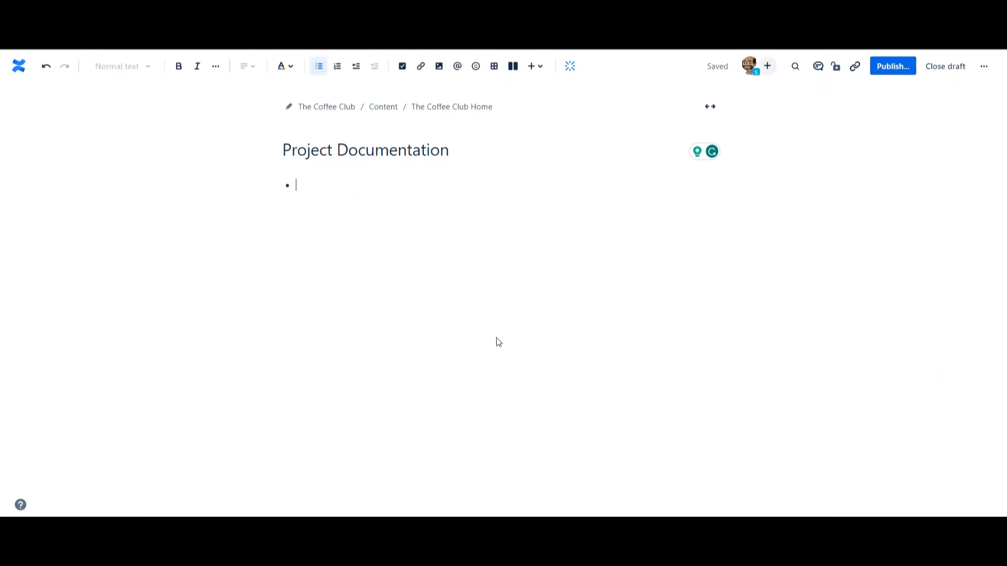
text(G)
key(BackSpace)
text(Requirements docume)
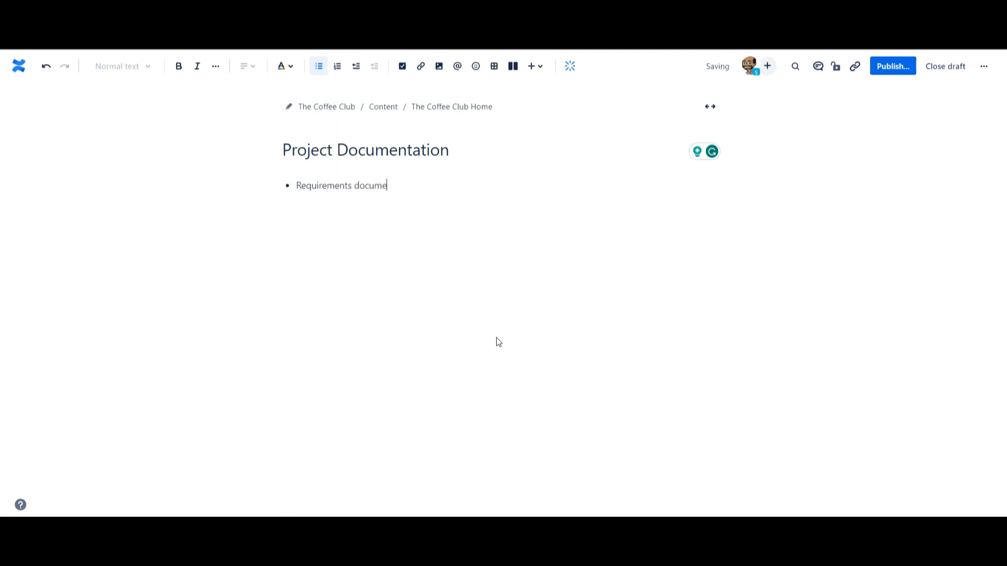
text(nt: //)
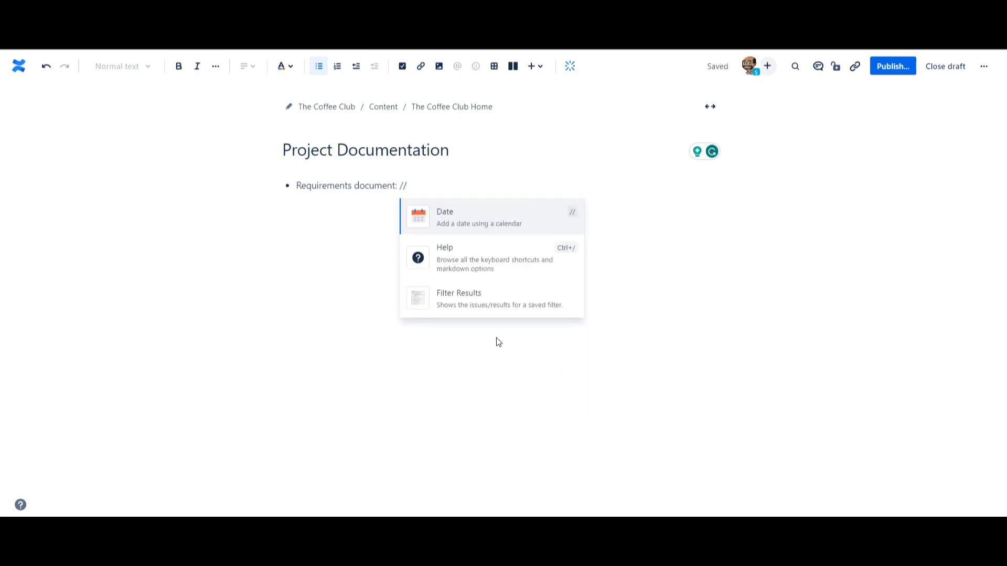
key(BackSpace)
key(BackSpace)
text(link)
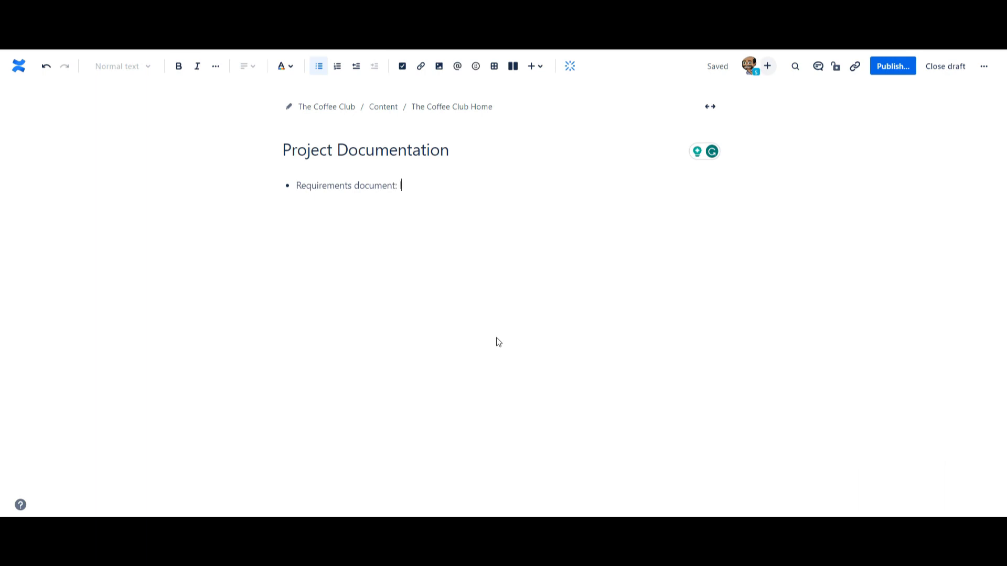
End the list, insert a three-column table below it and narrow the table's first column.
key(Return)
key(Return)
click(494, 66)
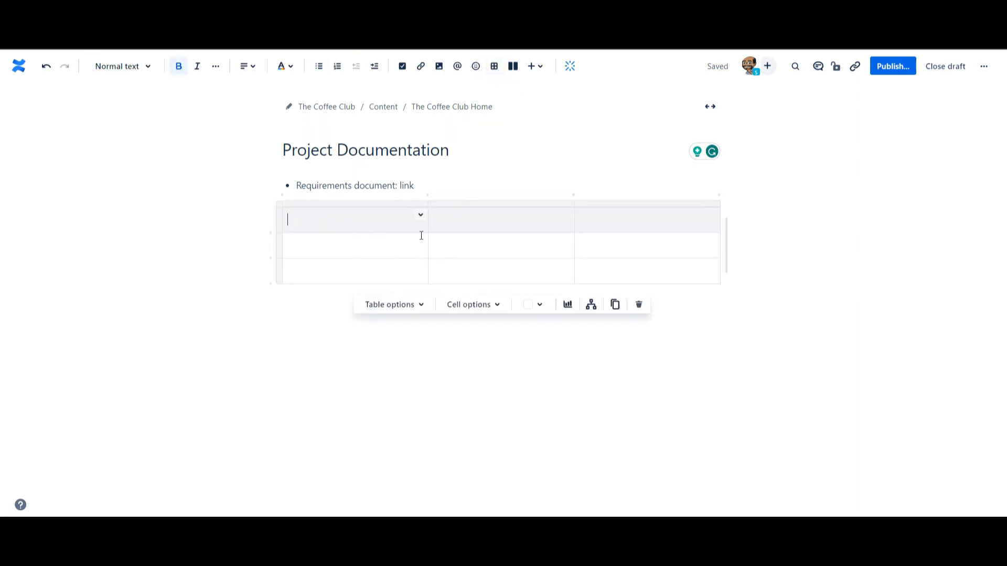
drag(427, 234, 331, 235)
Fill the table's header row with "#", "Document" and "Link".
text(#)
click(422, 222)
text(Document)
key(BackSpace)
key(BackSpace)
key(BackSpace)
key(BackSpace)
text(ment)
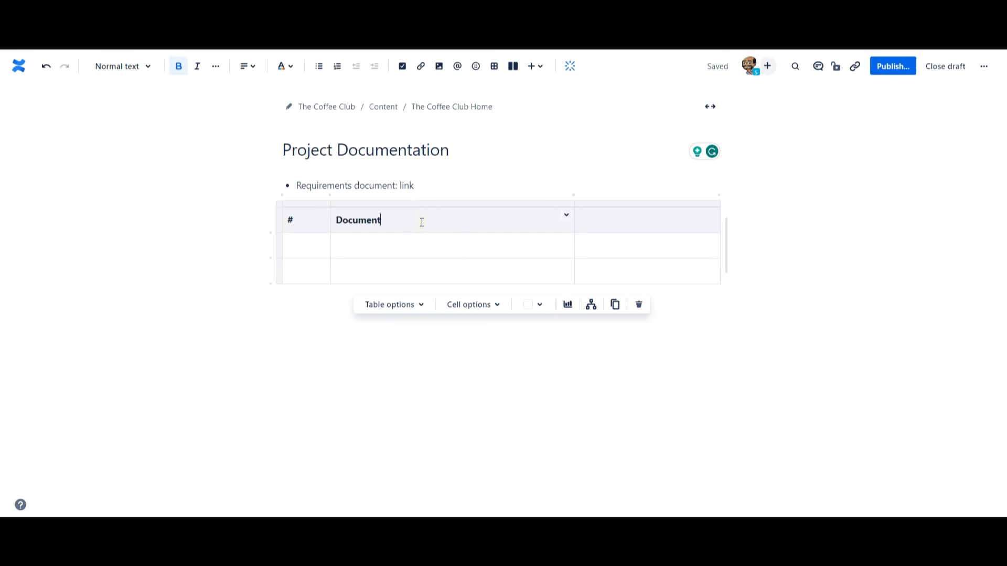
click(608, 218)
text(Link)
Number the table rows 1 and 2, and enter "BRD" as document and "link" as link in row 1.
click(297, 251)
text(1)
key(Down)
text(2)
click(347, 254)
text(BRD)
click(598, 252)
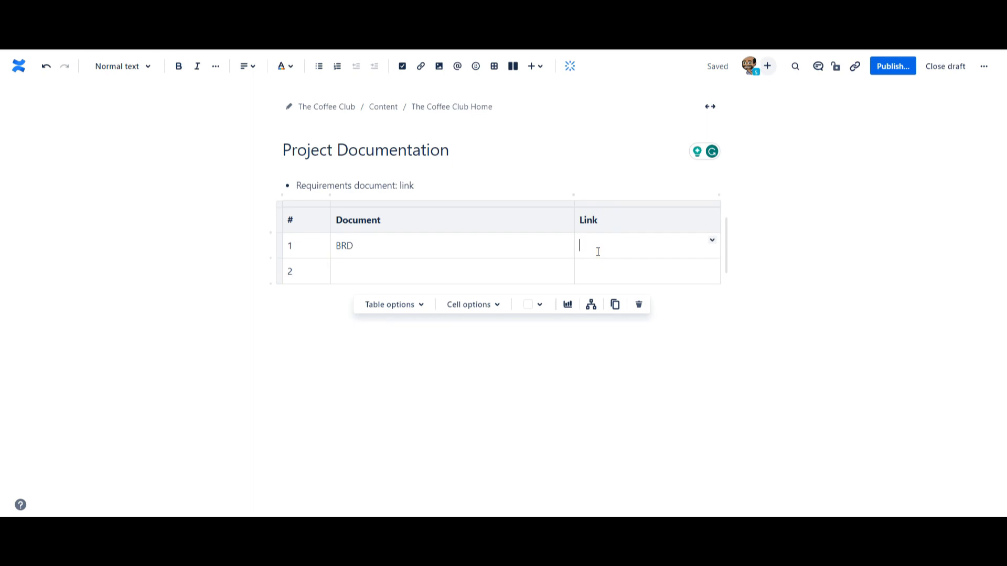
text(link)
click(298, 186)
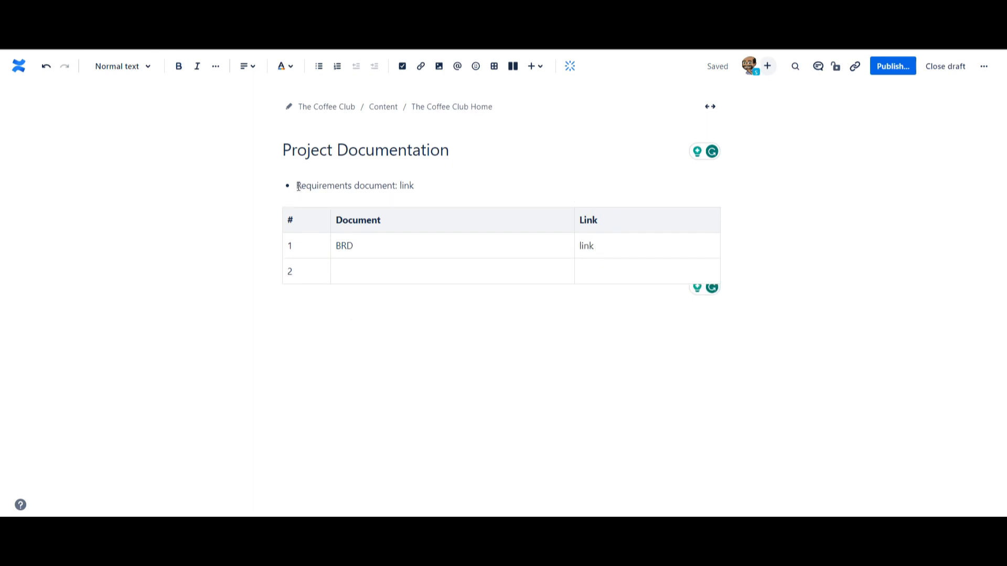
drag(297, 185, 423, 184)
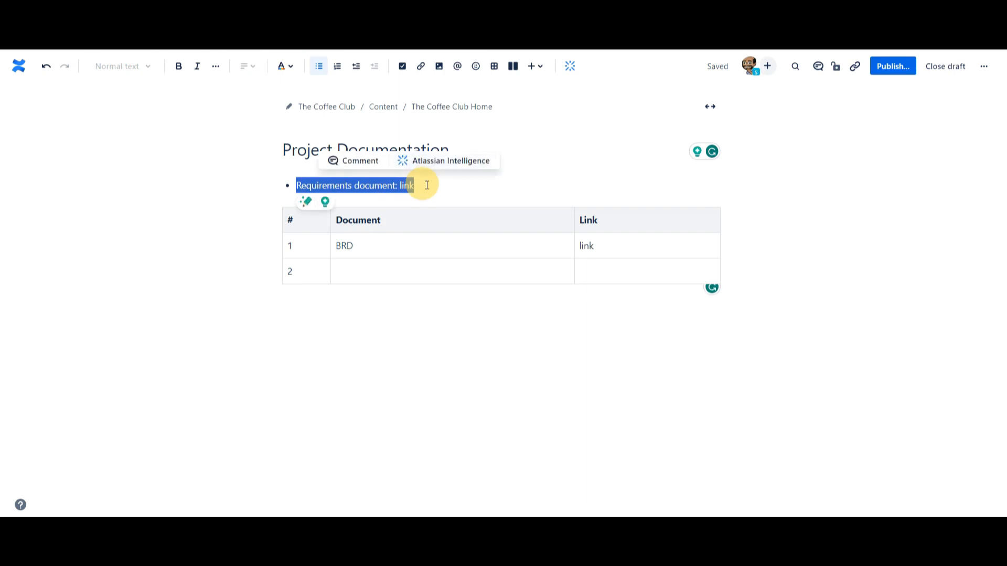
click(451, 189)
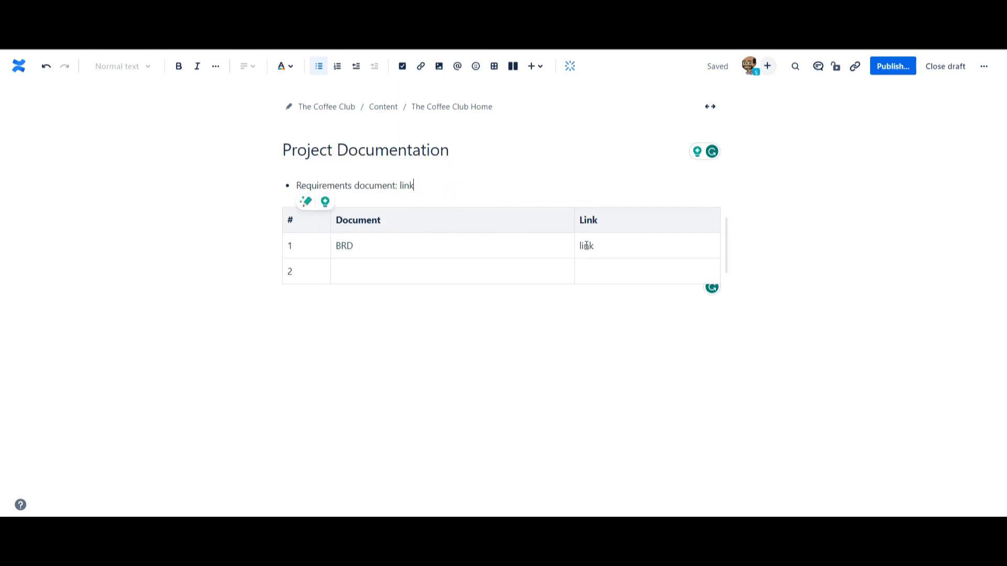
Add the section title "Requirements" in Heading 1 style below the table.
click(286, 320)
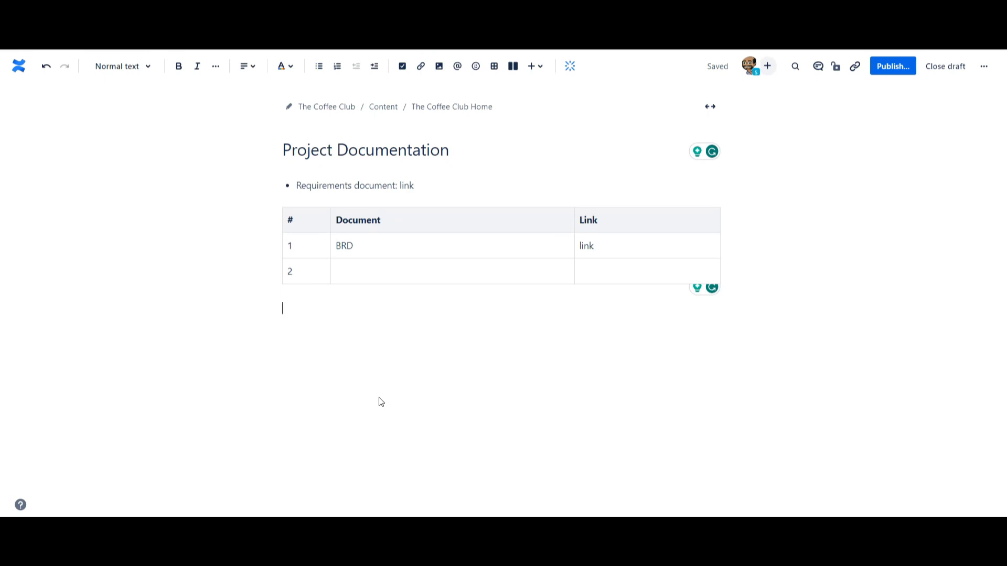
click(155, 75)
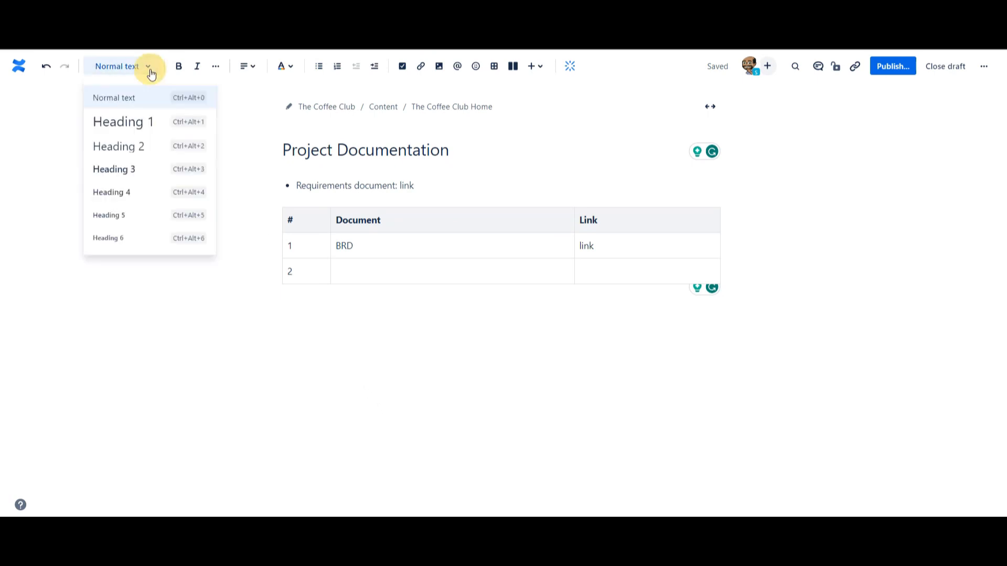
click(135, 123)
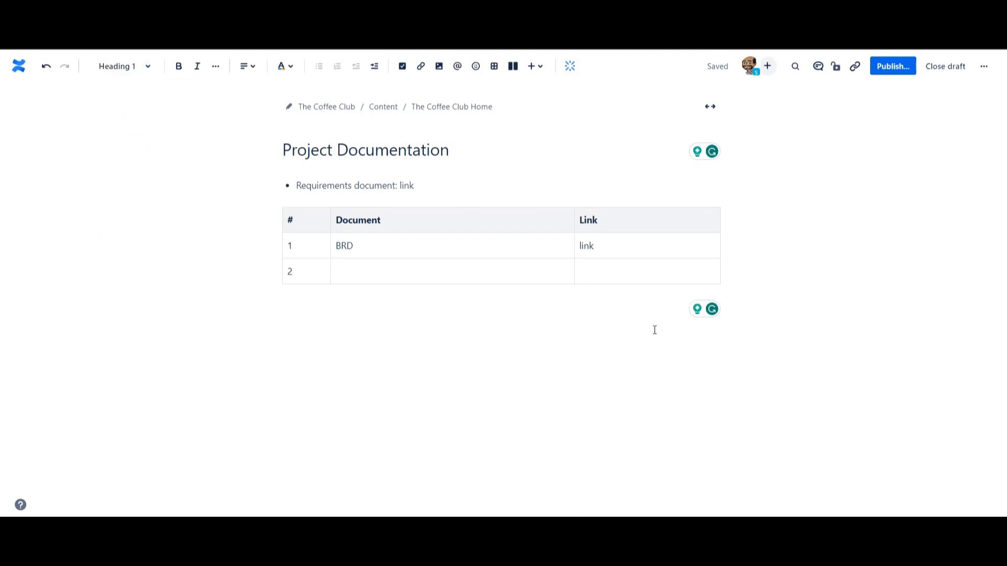
text(Requirements)
key(Return)
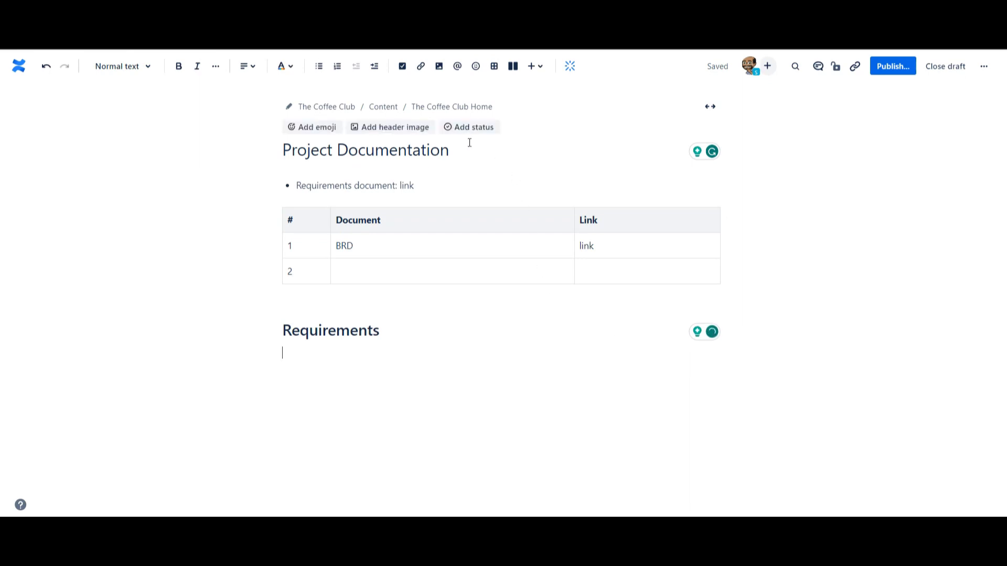
Add a bulleted list under the Requirements heading with the items "Screen 1", "Screen 2" and "Backend".
click(318, 67)
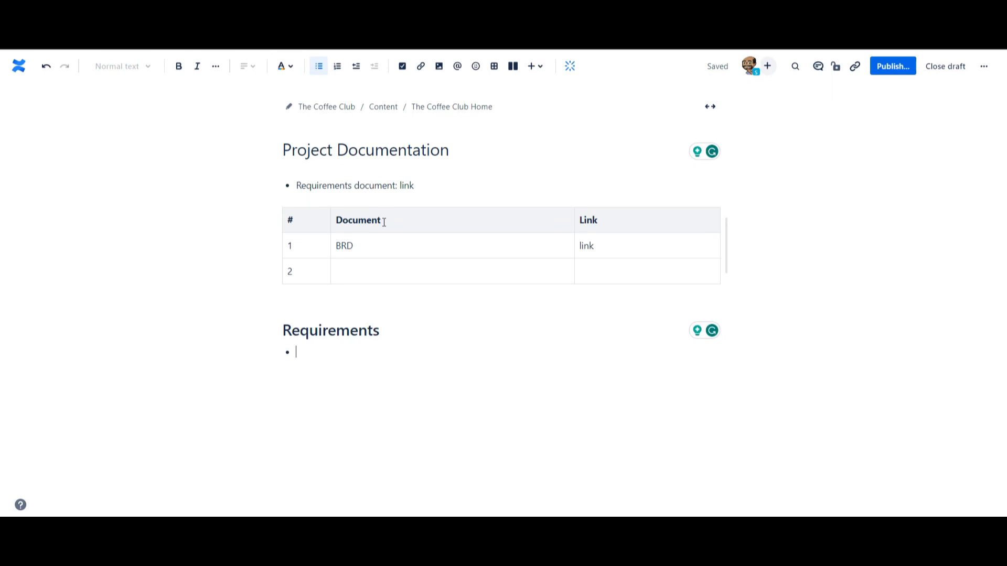
text(Screen 1)
key(Return)
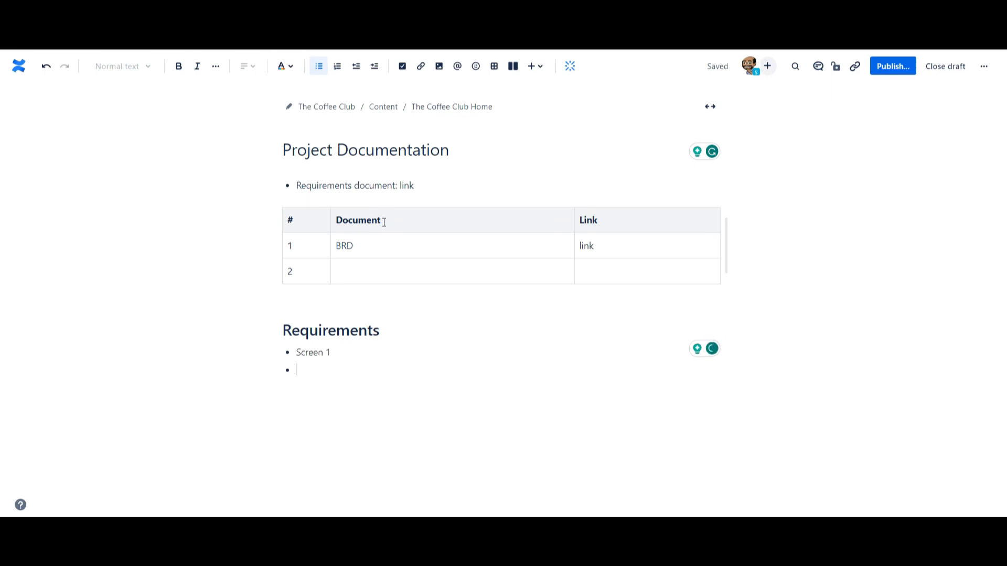
text(Screen 2)
key(Return)
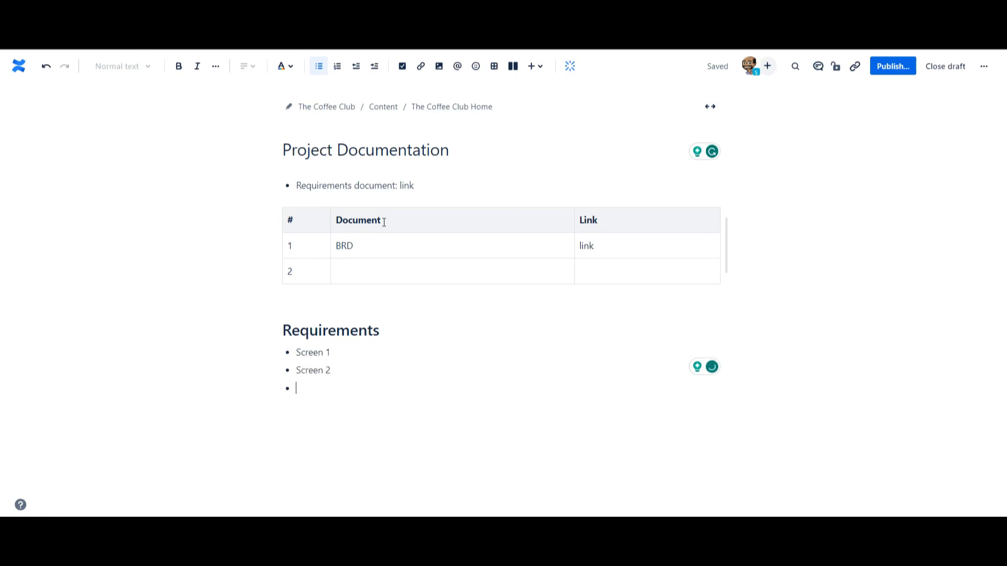
text(Backend)
key(Return)
key(Return)
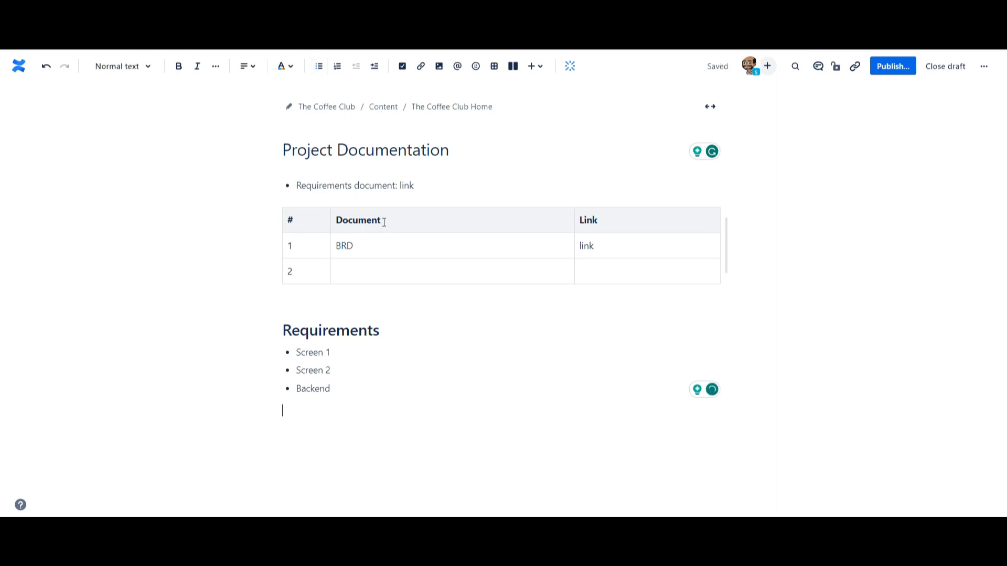
Add the section title "Logical Diagram" in Heading 1 style below the Requirements list, separated by a blank line.
key(Return)
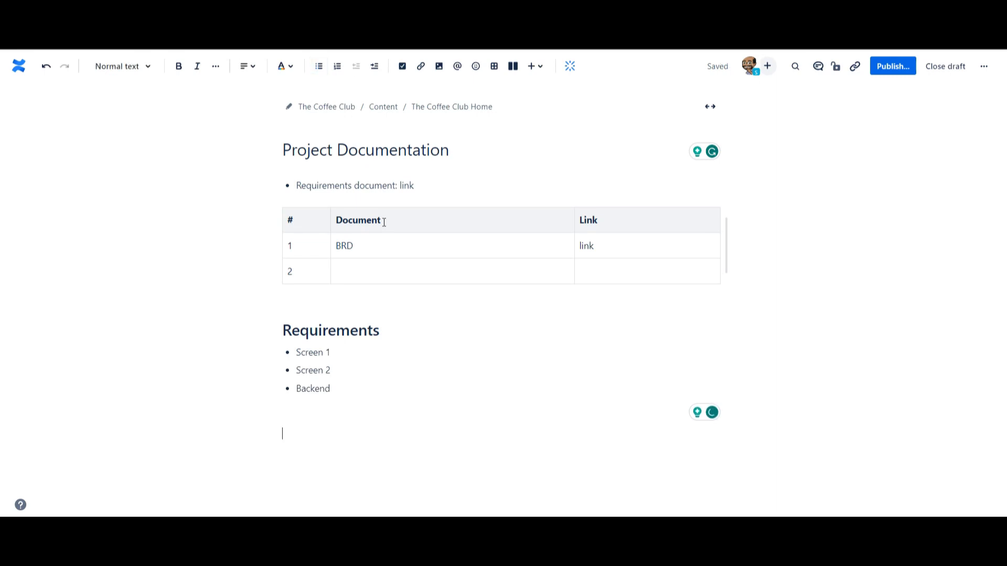
click(151, 67)
click(126, 121)
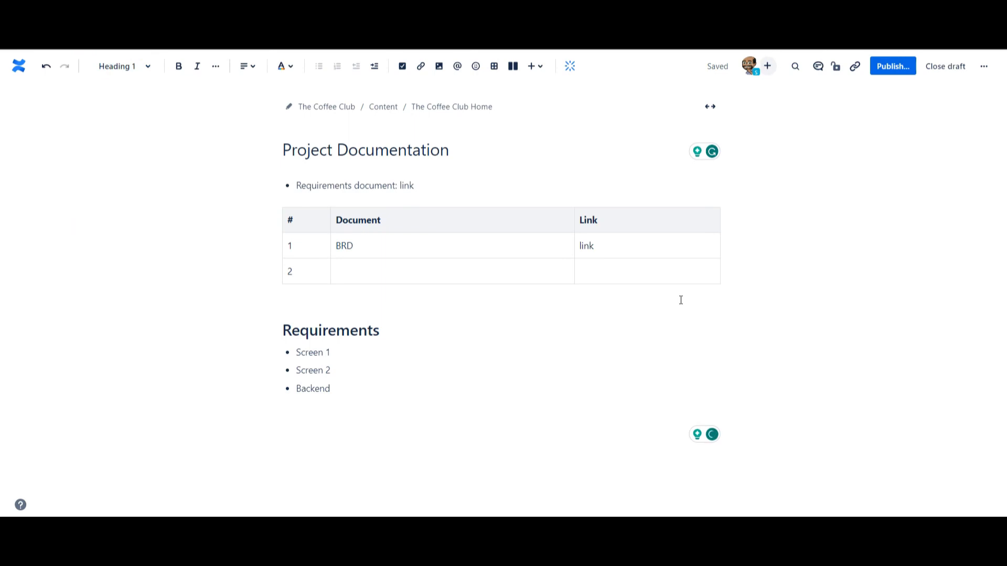
text(Logical Diagram)
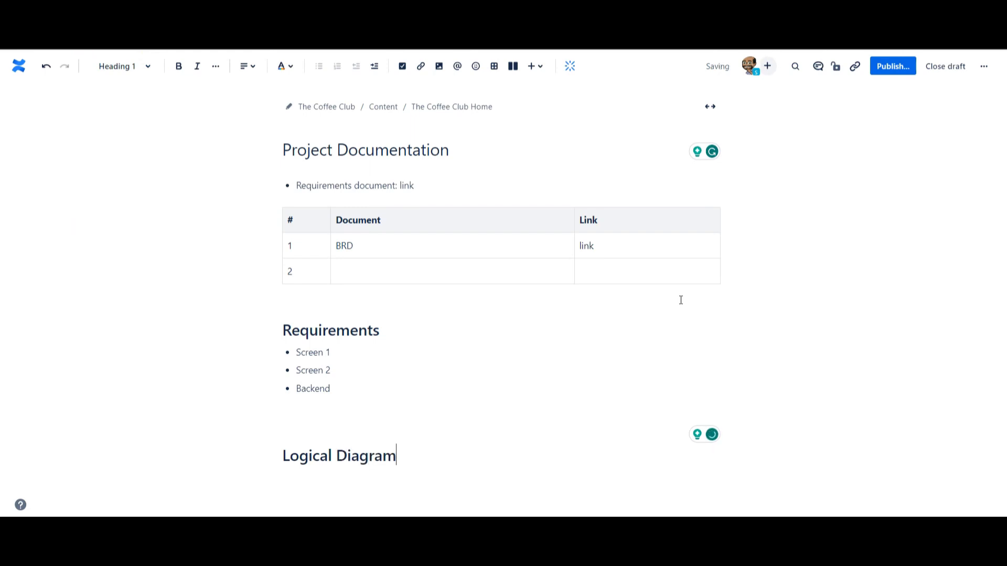
key(Return)
Add the section title "Test Strategy" in Heading 1 style below the Logical Diagram section.
scroll(646, 315, down, 1)
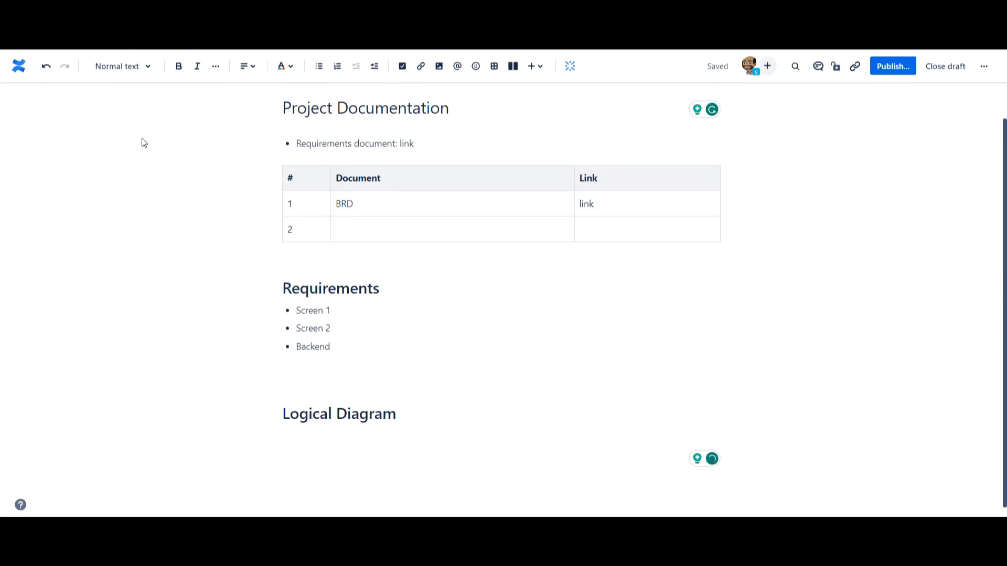
click(148, 67)
click(146, 117)
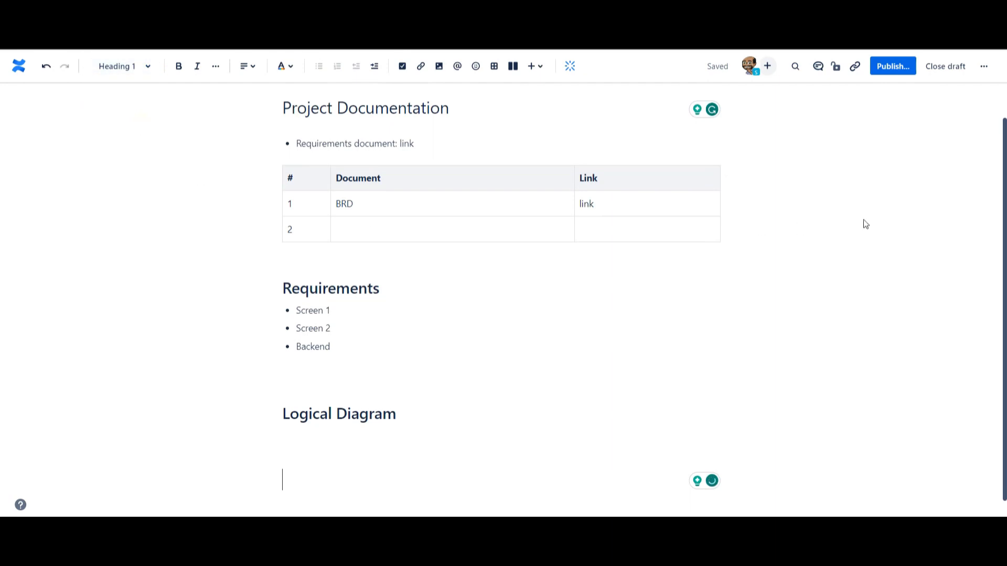
text(Te)
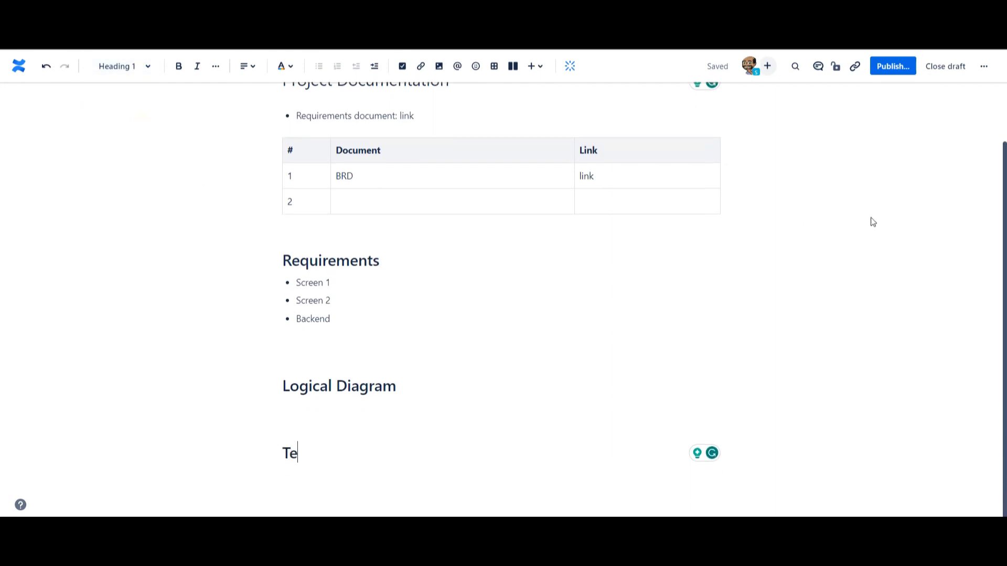
text(st Str)
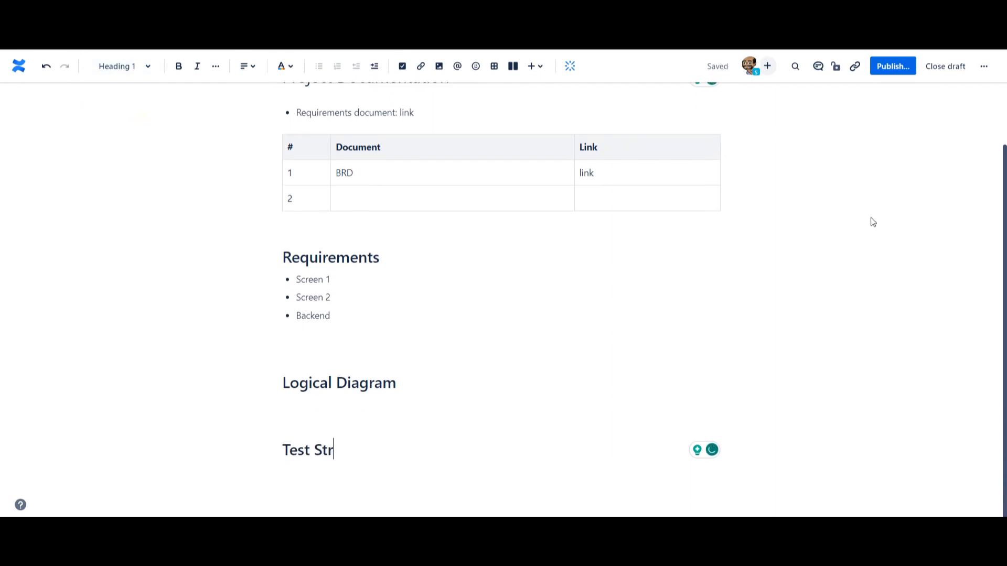
text(ategy)
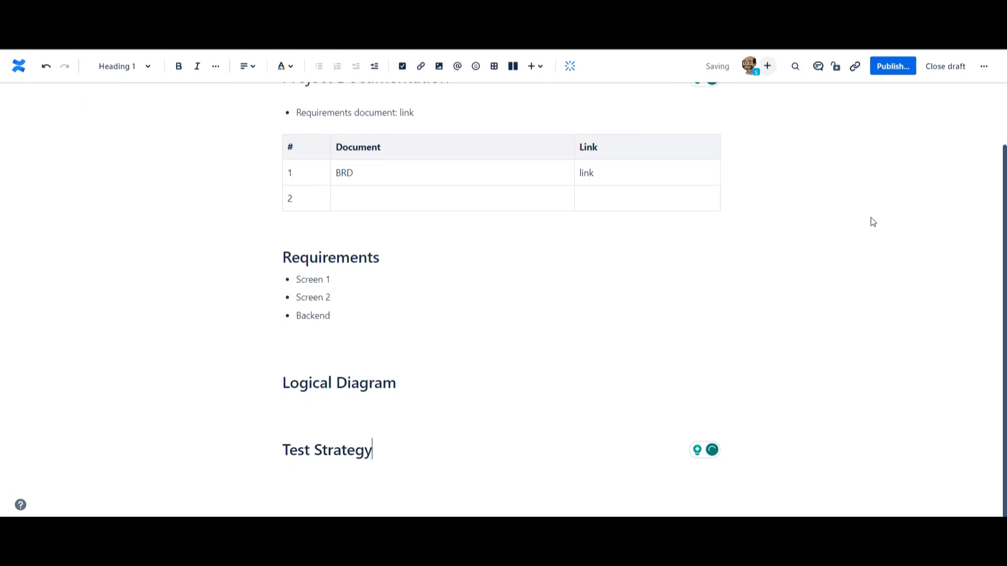
key(Return)
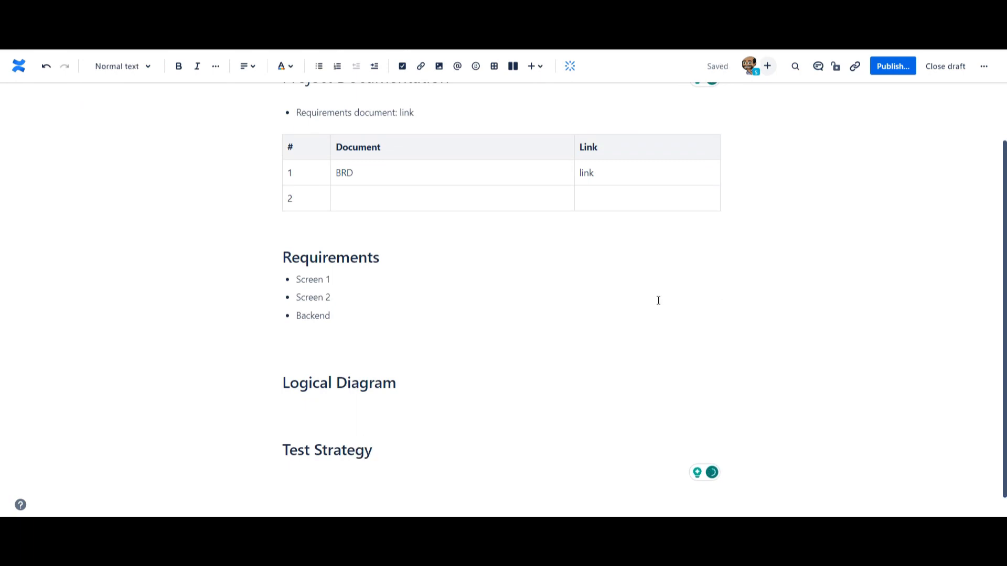
Add two empty lines above the "Requirements document: link" item and remove the bullet from the first one.
scroll(658, 300, up, 3)
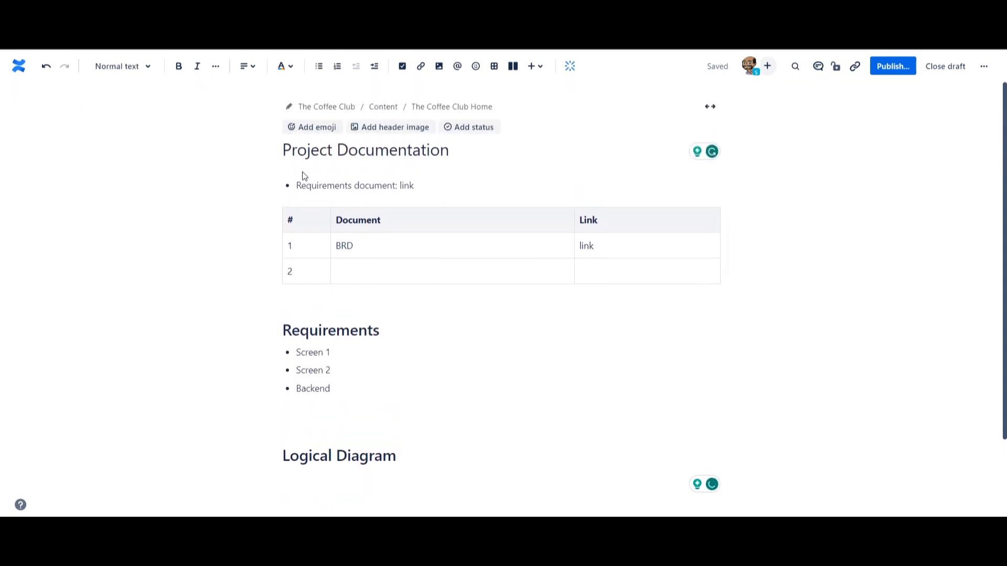
click(396, 185)
text(:)
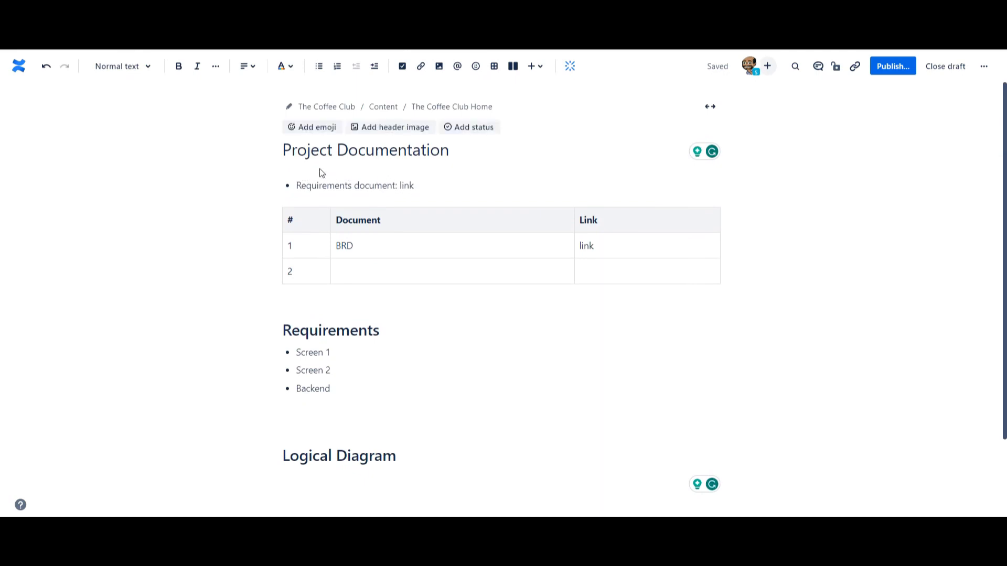
click(296, 184)
key(Return)
key(Return)
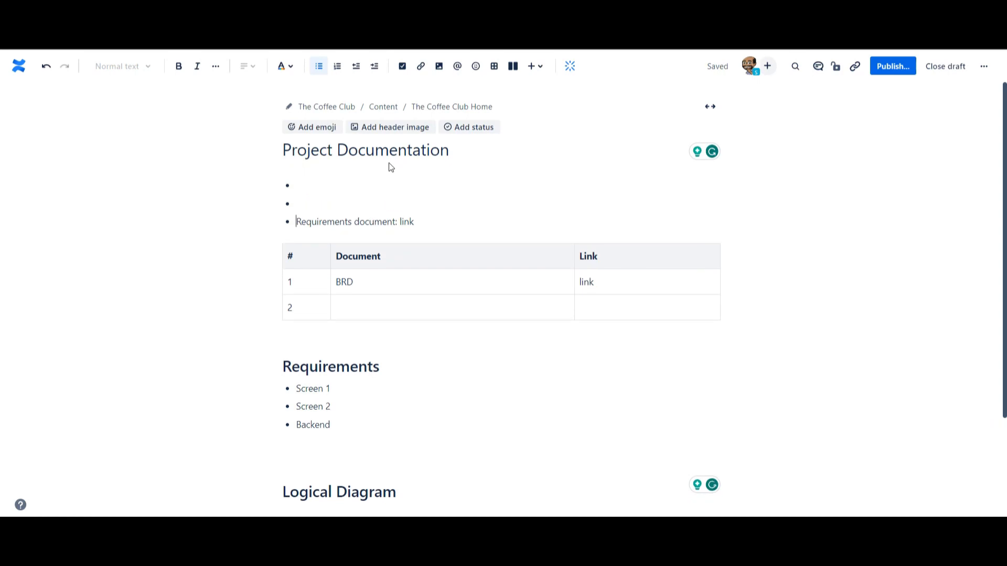
key(Up)
key(Up)
click(319, 66)
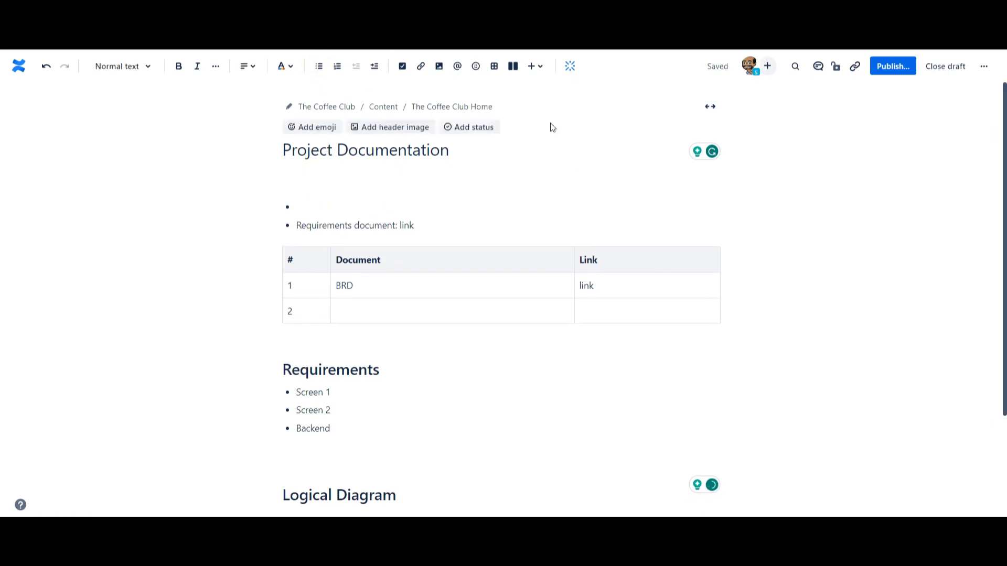
Find the Table of contents element by searching for "cont" and insert it on the empty line under the page title.
click(543, 68)
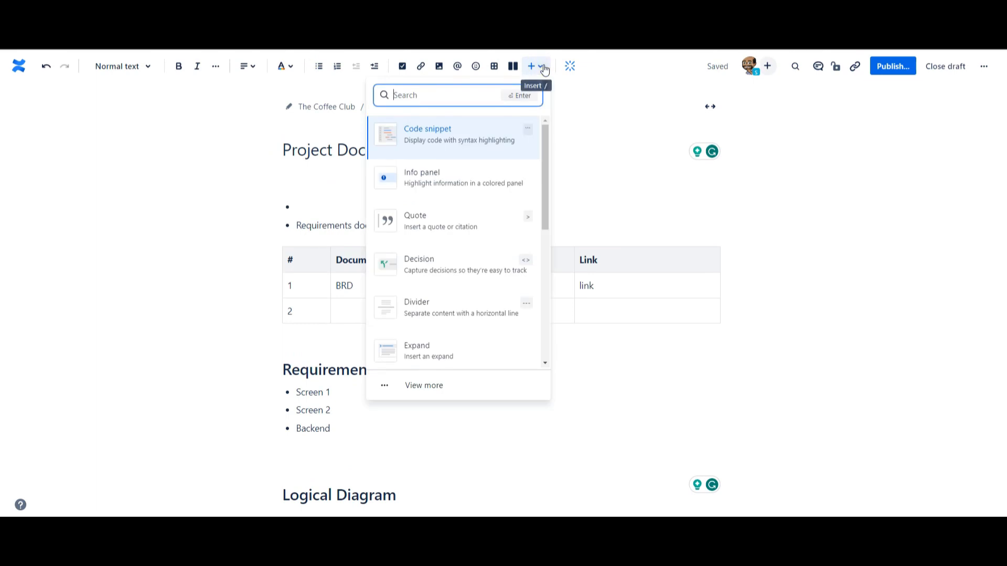
text(cont)
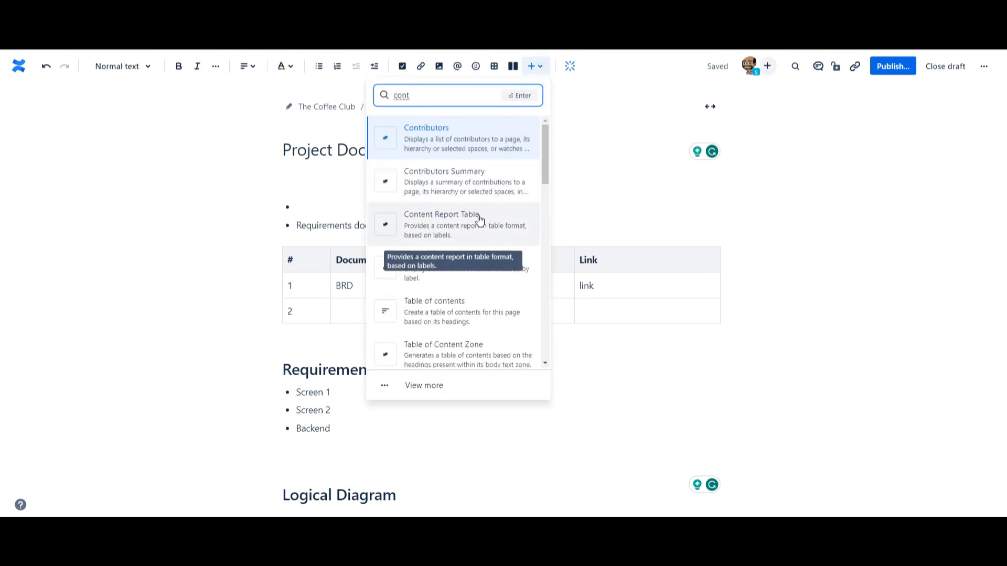
click(440, 314)
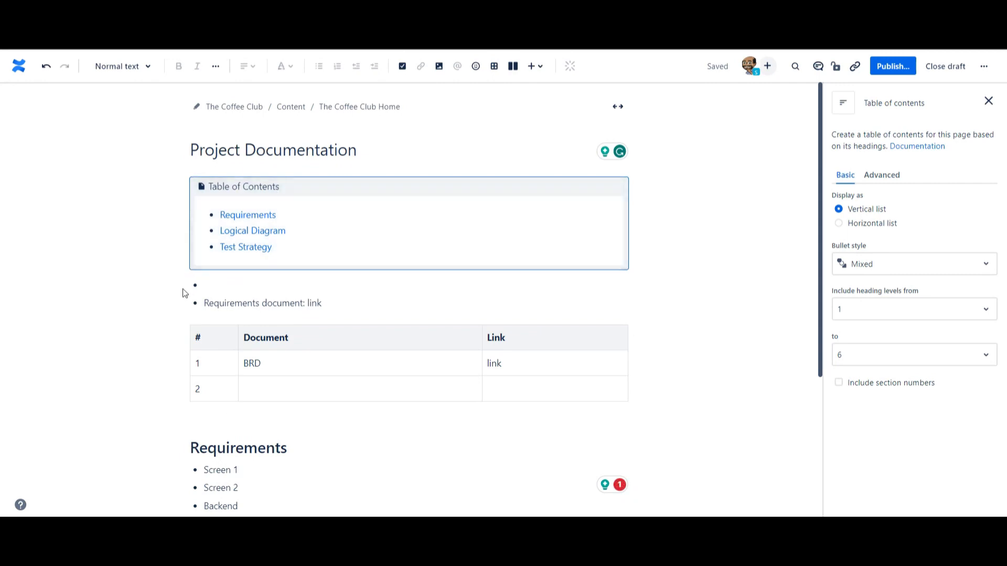
Add the section title "Sprint Schedule" in Heading 1 style below the Test Strategy section, separated by a blank line.
scroll(127, 313, down, 4)
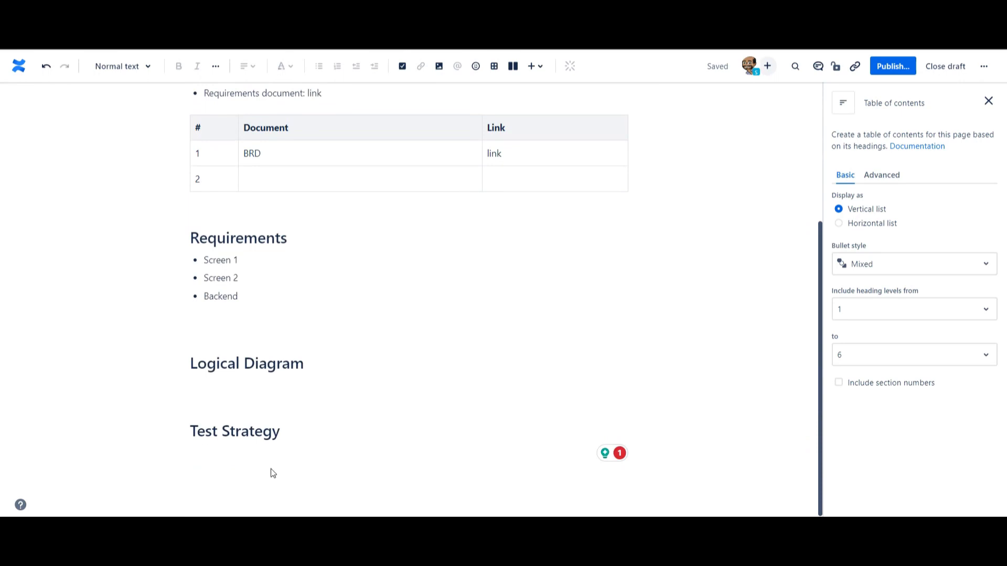
click(287, 436)
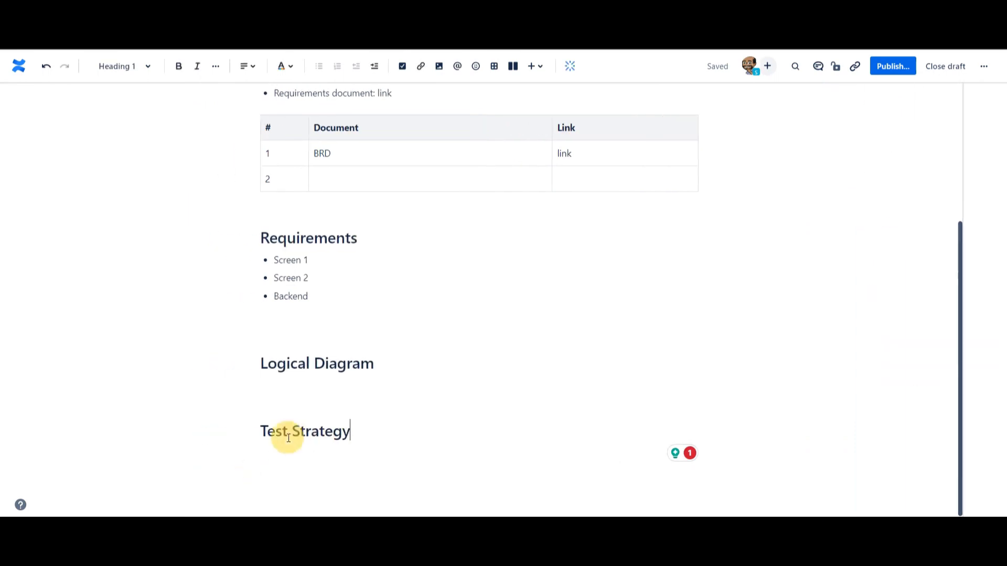
key(Return)
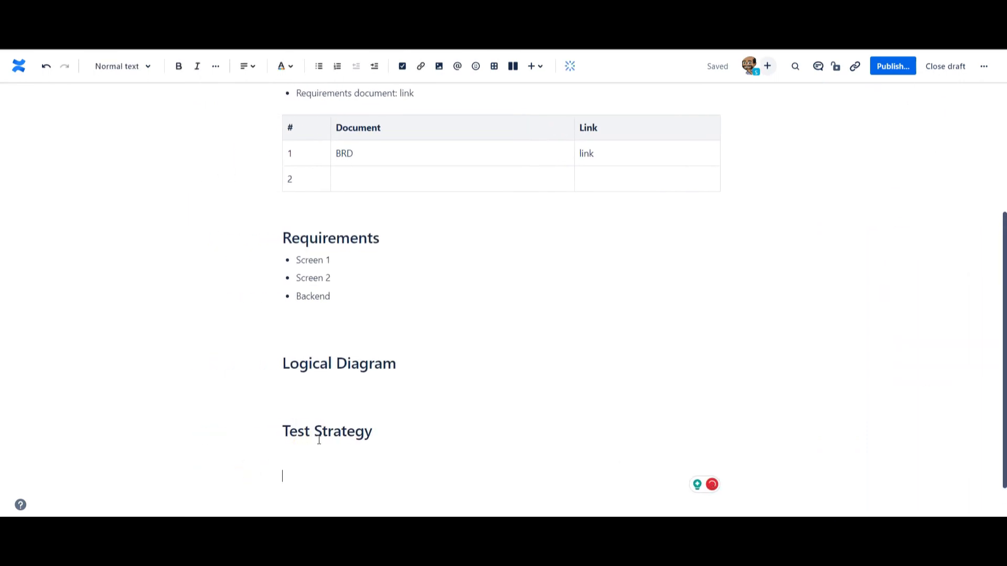
click(145, 70)
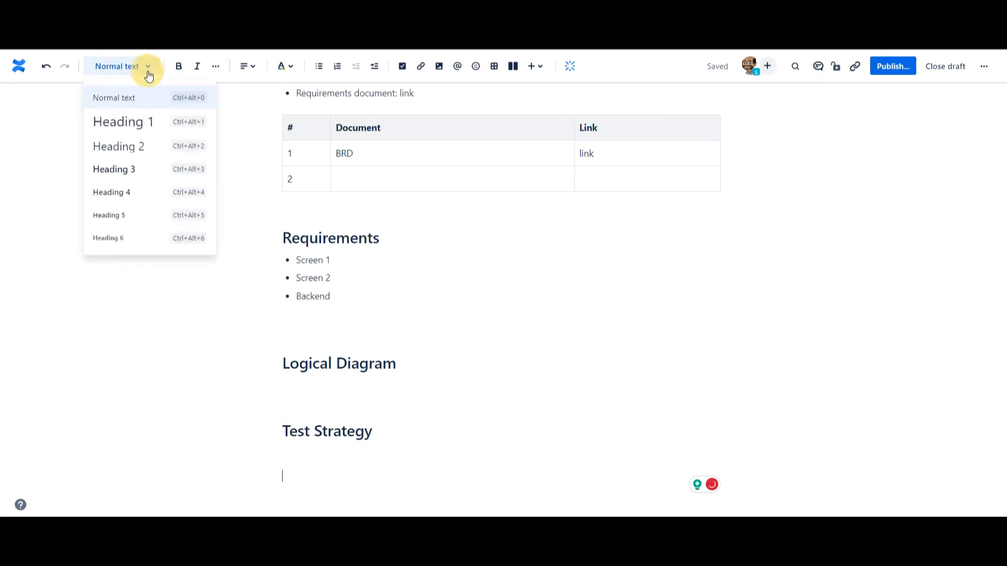
click(130, 127)
text(Sp)
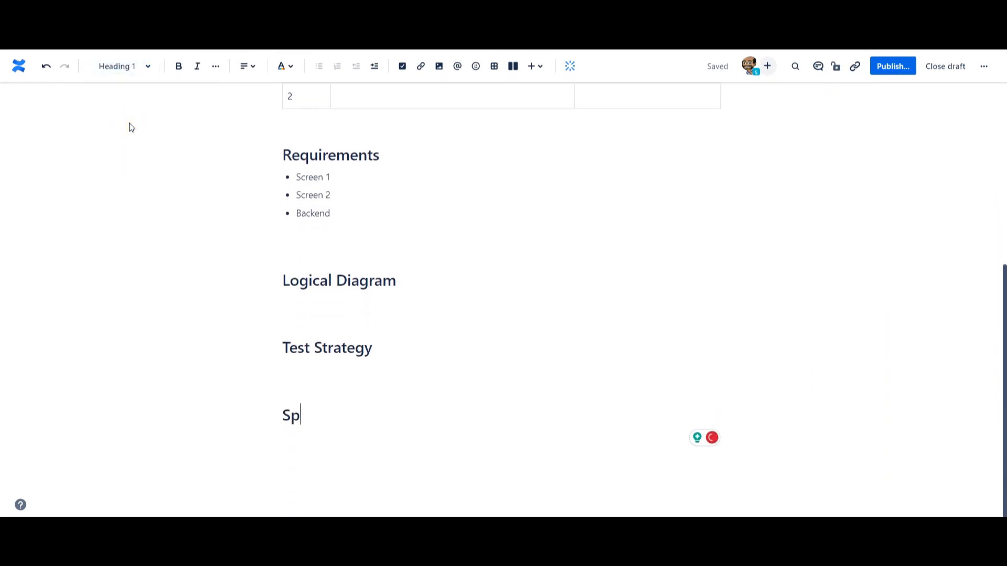
text(rint Sch)
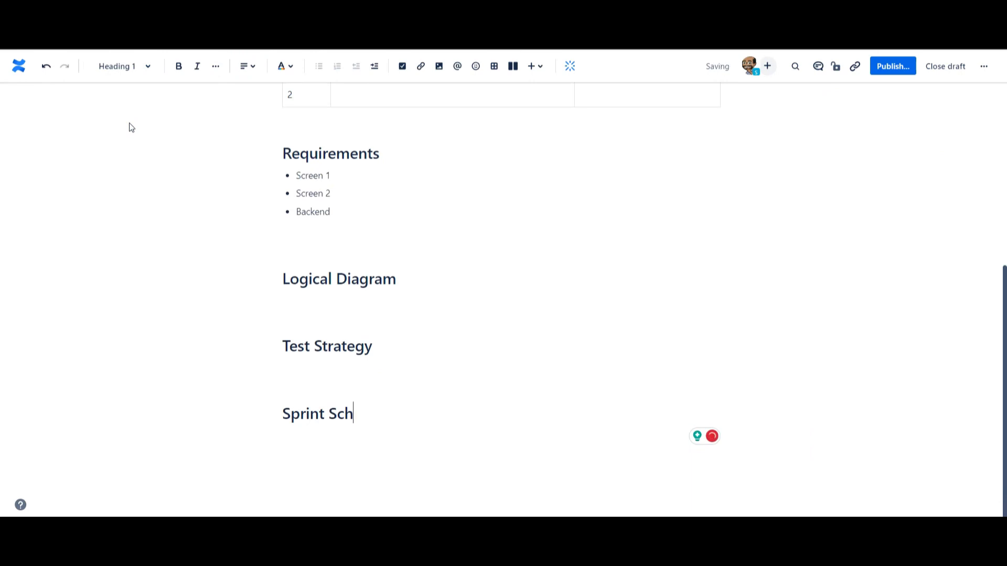
text(edule)
key(Return)
scroll(470, 282, up, 5)
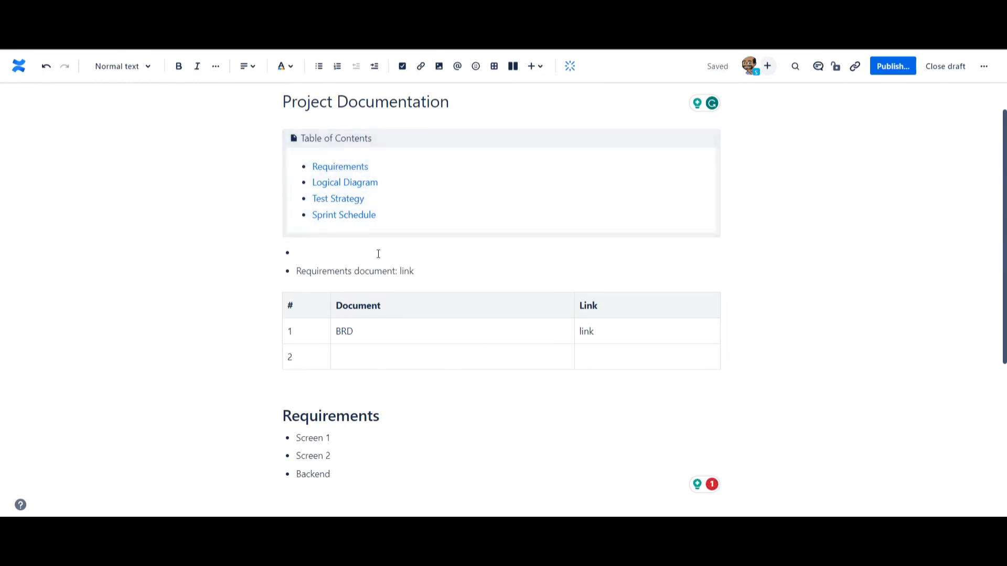
Add the subheading "Current Status" in Heading 2 style directly under the Logical Diagram heading.
scroll(330, 330, down, 1)
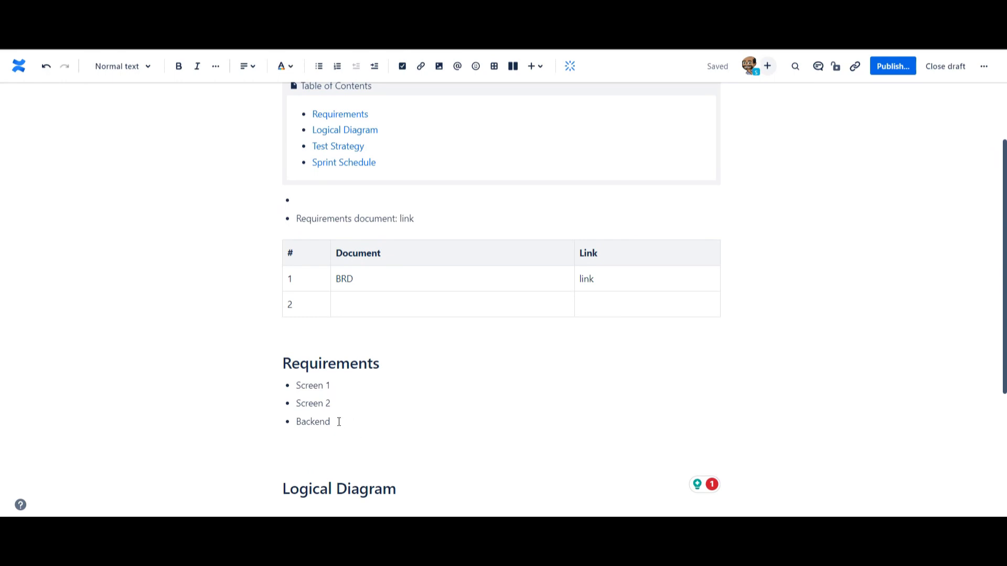
scroll(368, 446, down, 1)
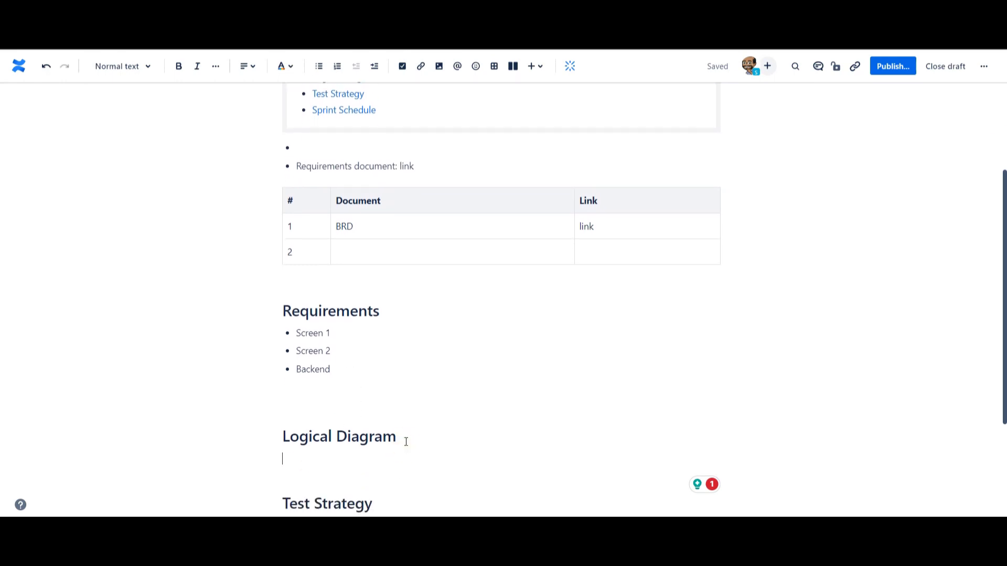
click(142, 66)
click(128, 146)
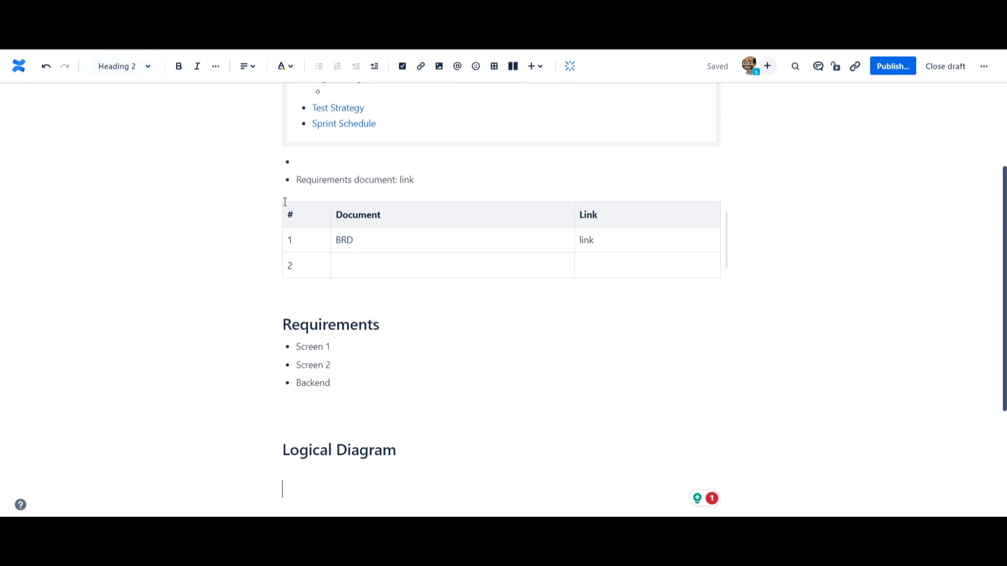
text(Current )
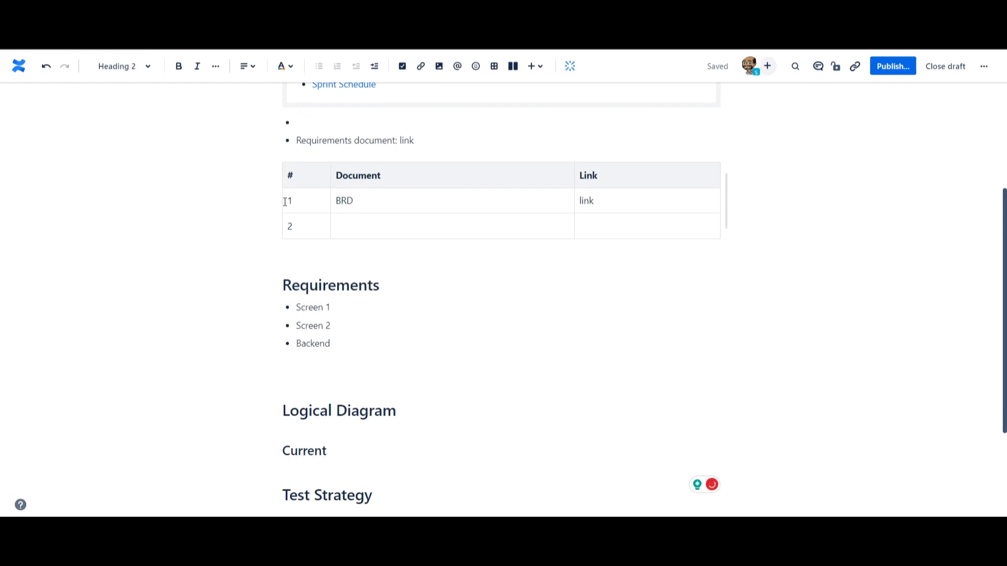
text(sta)
text(Status)
click(607, 310)
scroll(596, 330, up, 2)
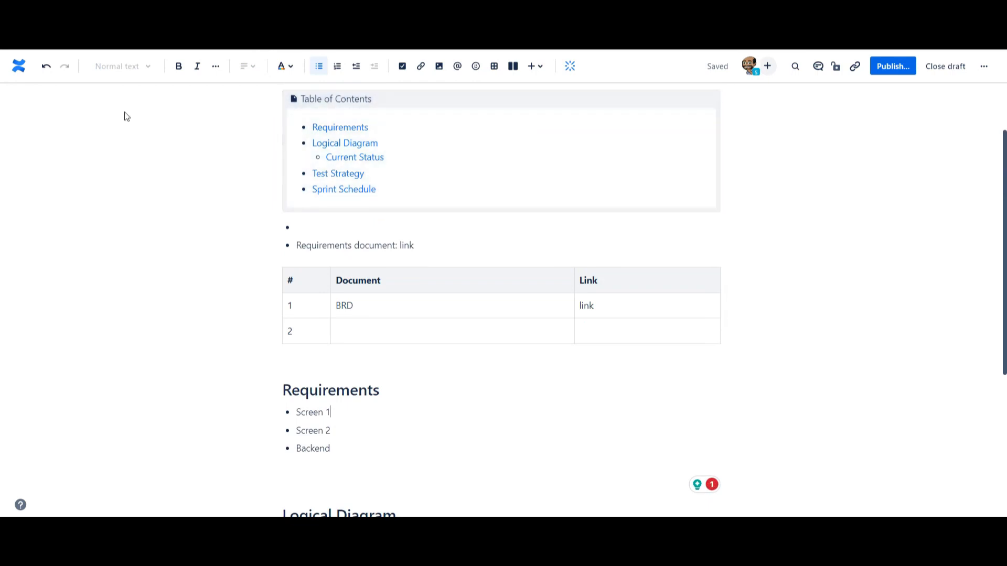
Add the subheading "Blockers" in Heading 3 style on a new line under Current Status.
scroll(446, 422, down, 2)
scroll(440, 422, down, 2)
click(379, 348)
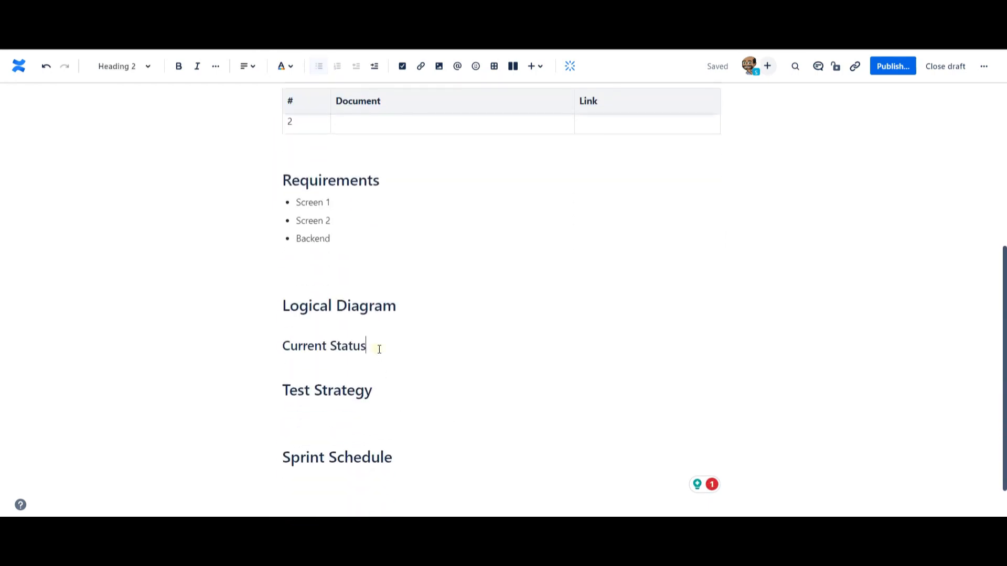
key(Return)
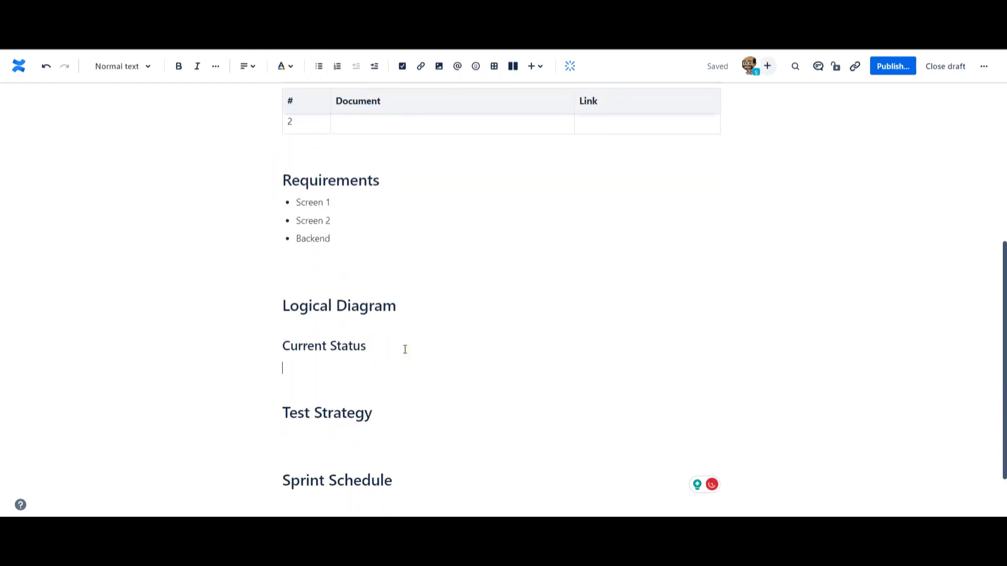
click(147, 71)
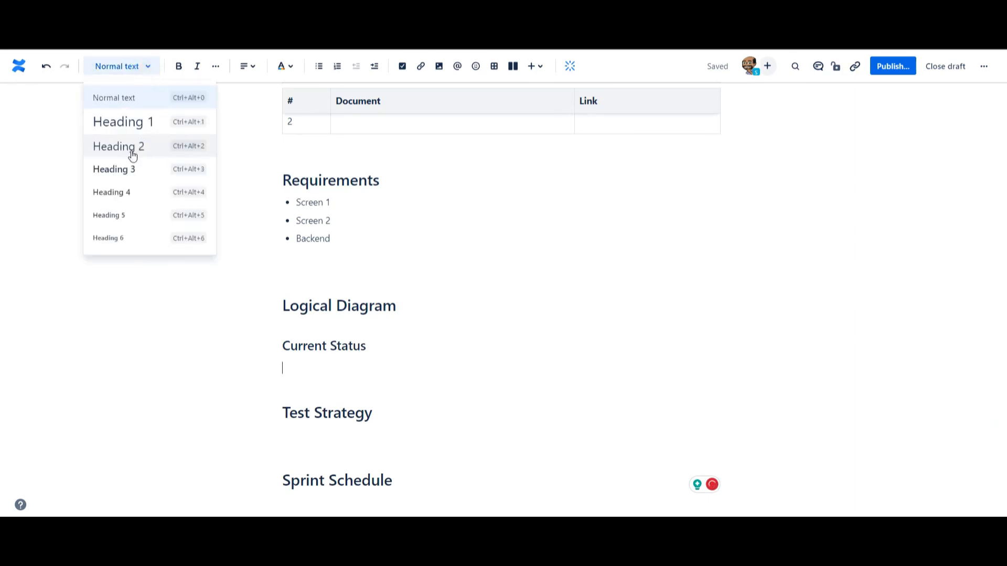
click(131, 165)
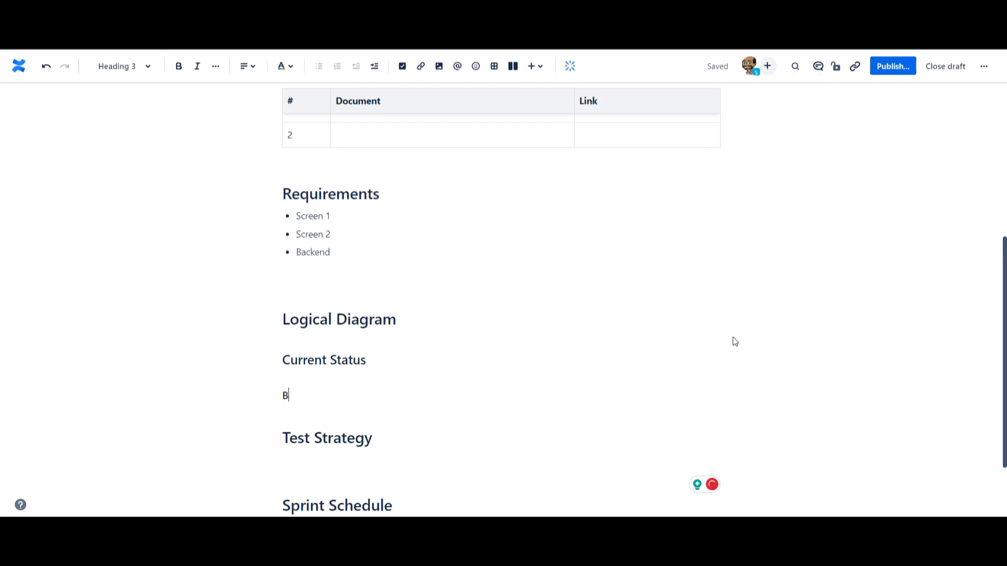
text(Blockers)
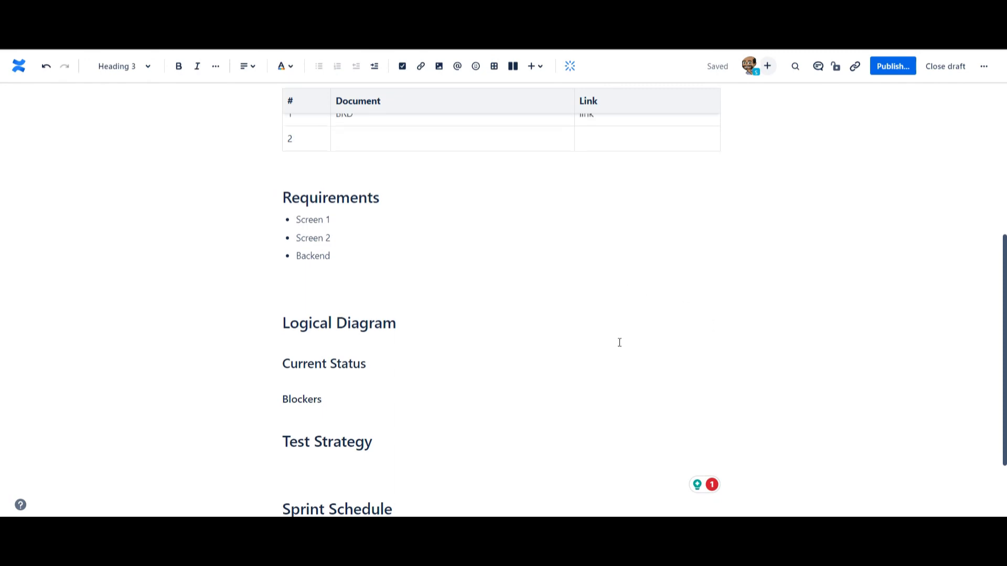
Publish the Project Documentation page in The Coffee Club space under The Coffee Club Home.
scroll(619, 342, up, 4)
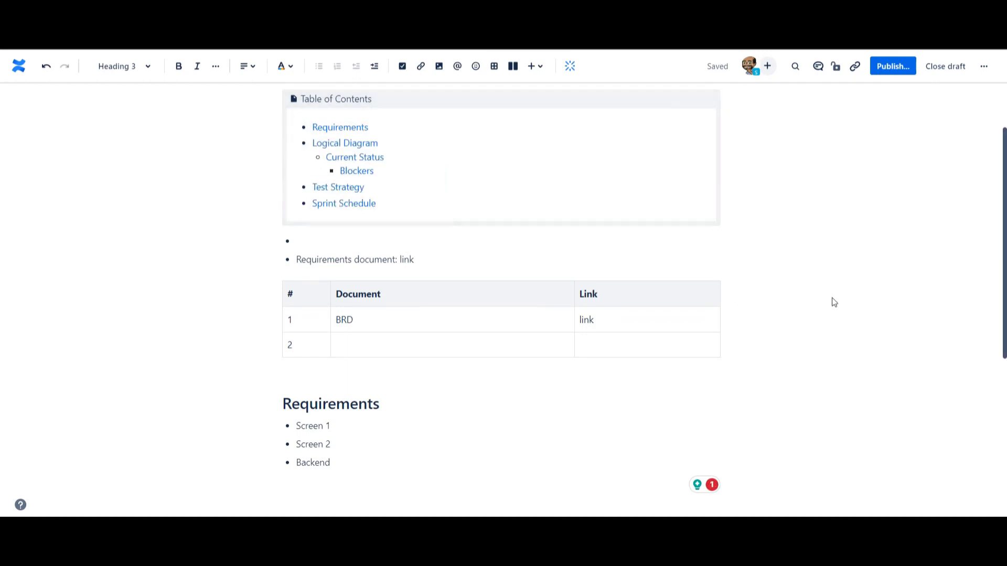
click(892, 66)
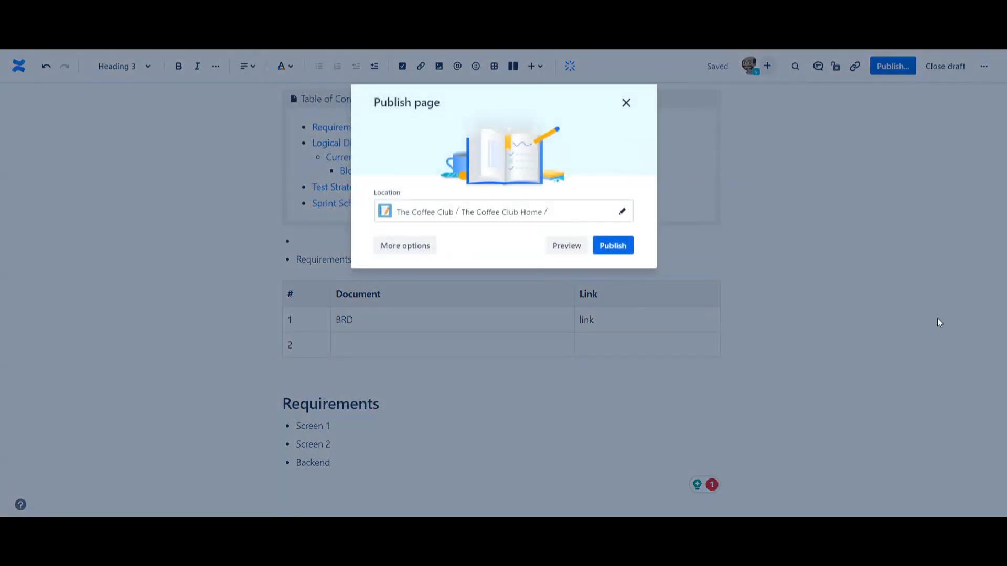
click(614, 247)
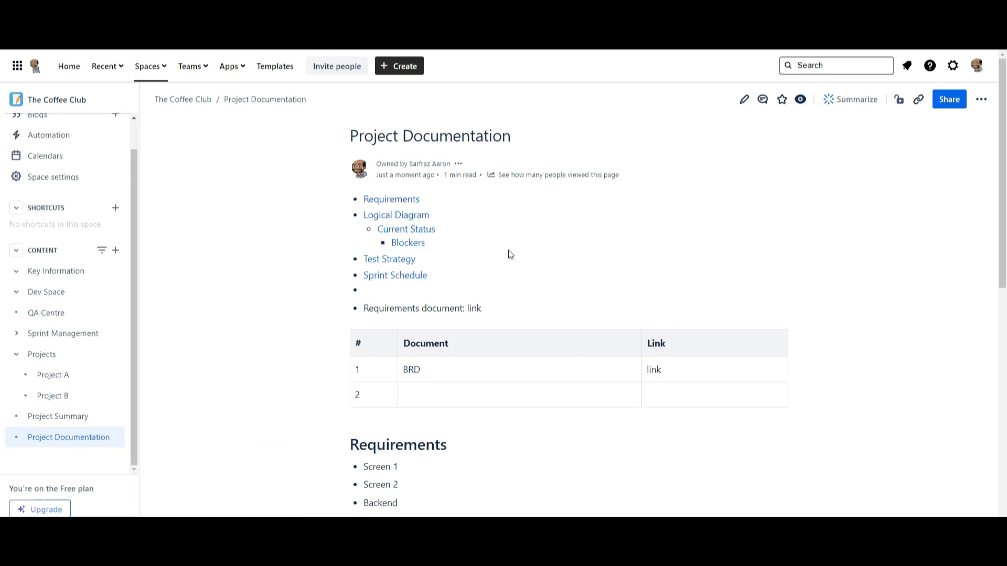
Look through the published page and follow the Blockers entry in its table of contents to check the target heading.
scroll(590, 364, down, 2)
scroll(590, 365, down, 2)
scroll(593, 364, up, 4)
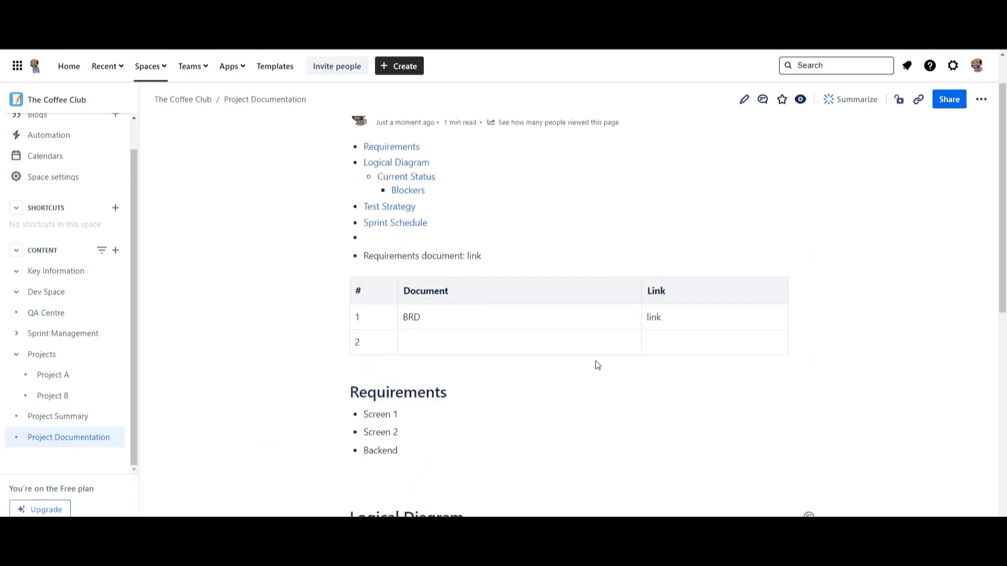
click(406, 244)
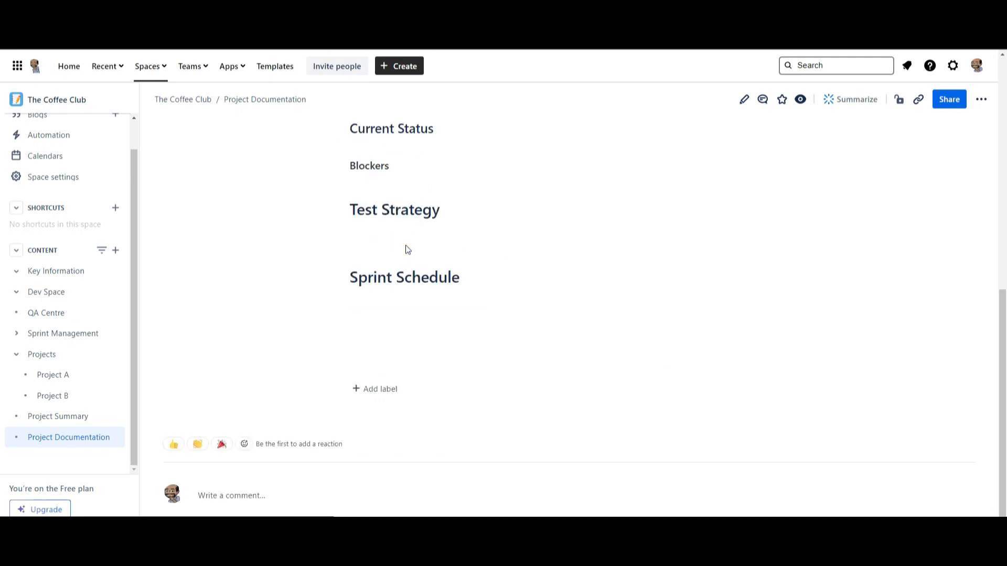
drag(348, 171, 403, 168)
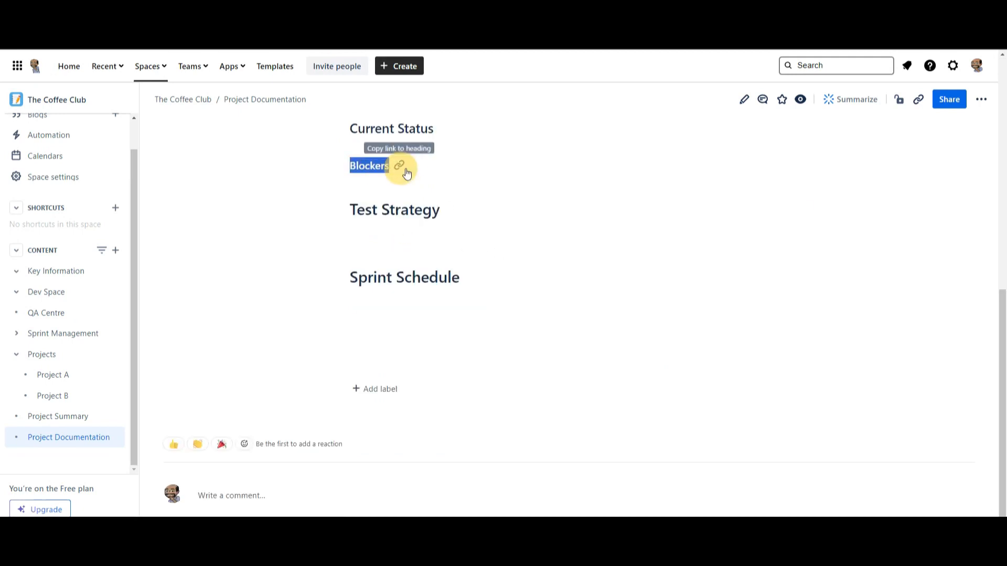
scroll(601, 264, up, 5)
scroll(604, 265, up, 4)
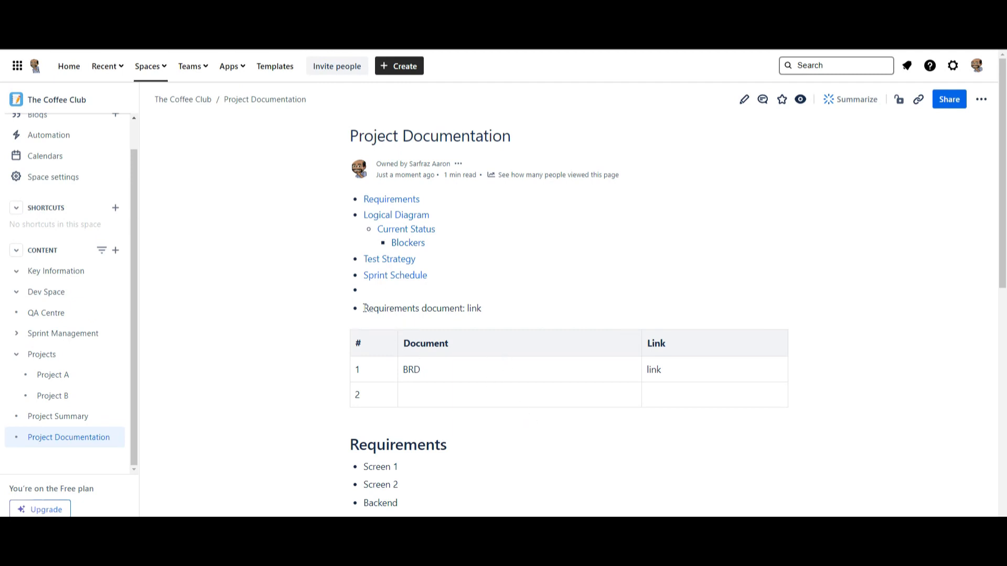
drag(364, 309, 454, 308)
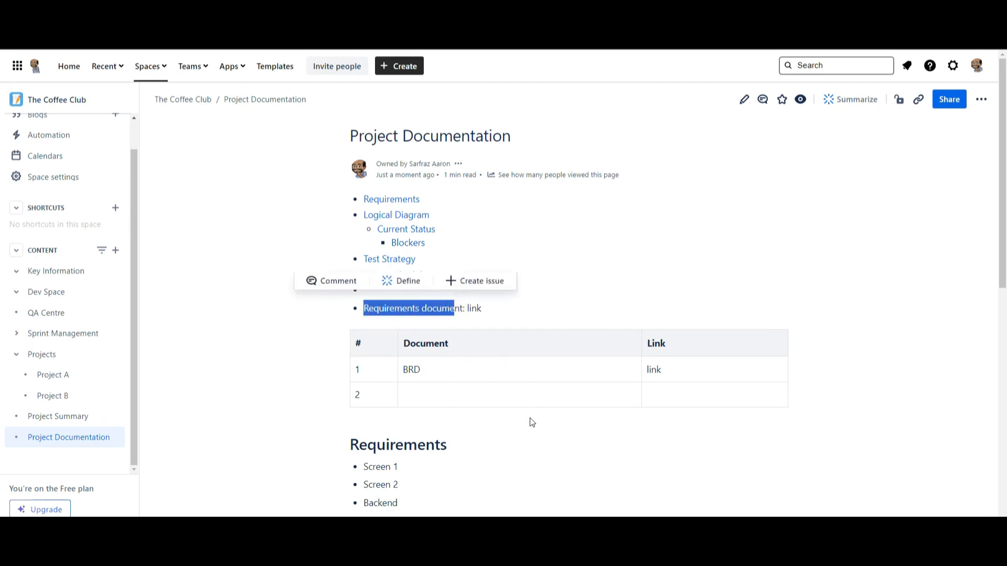
click(532, 423)
scroll(556, 430, down, 2)
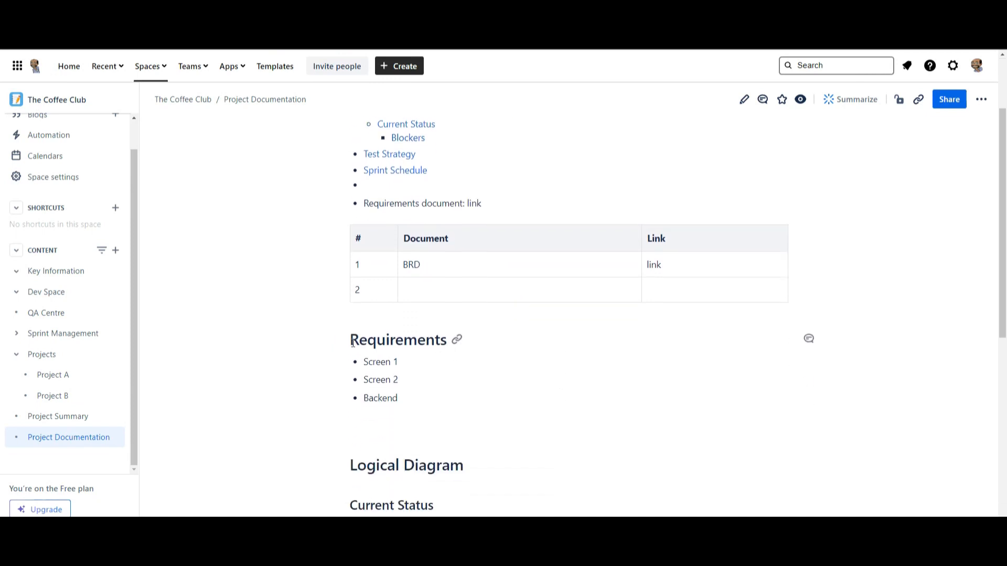
scroll(614, 371, up, 2)
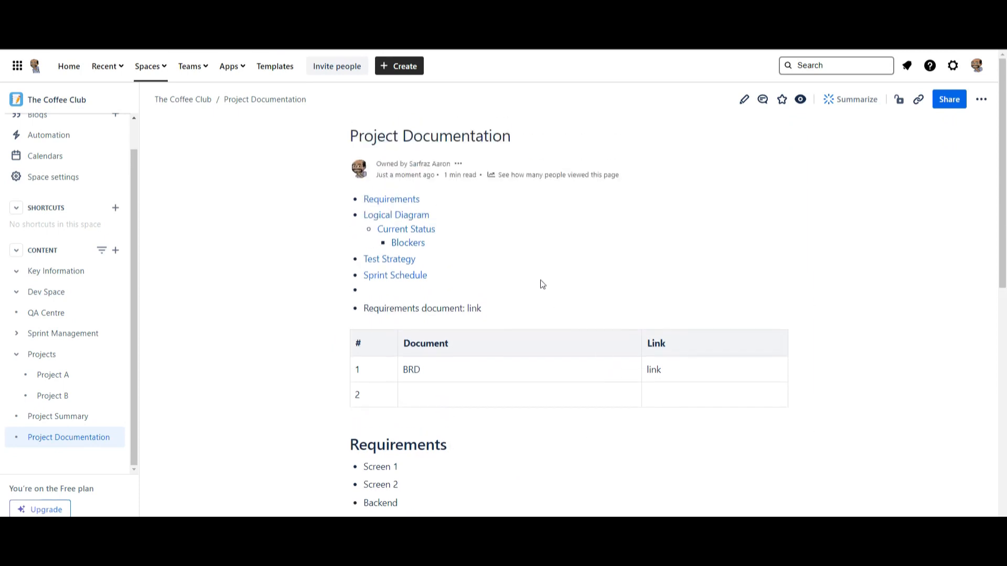